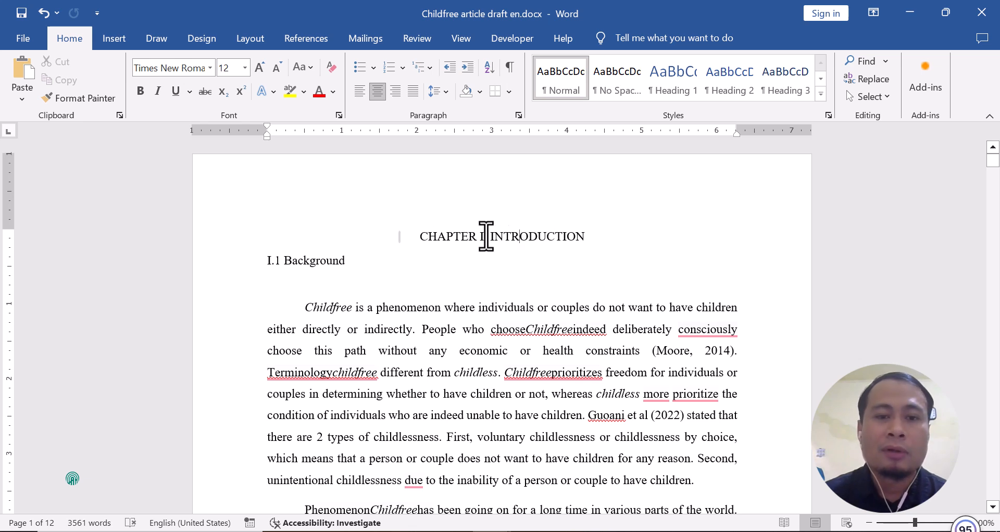
Apply the Heading 2 style to the CHAPTER I. INTRODUCTION title and Heading 3 to the I.1 Background subheading
{"action": "left_click_drag", "start_coordinate": [422, 238], "coordinate": [557, 237]}
{"action": "left_click", "coordinate": [509, 237]}
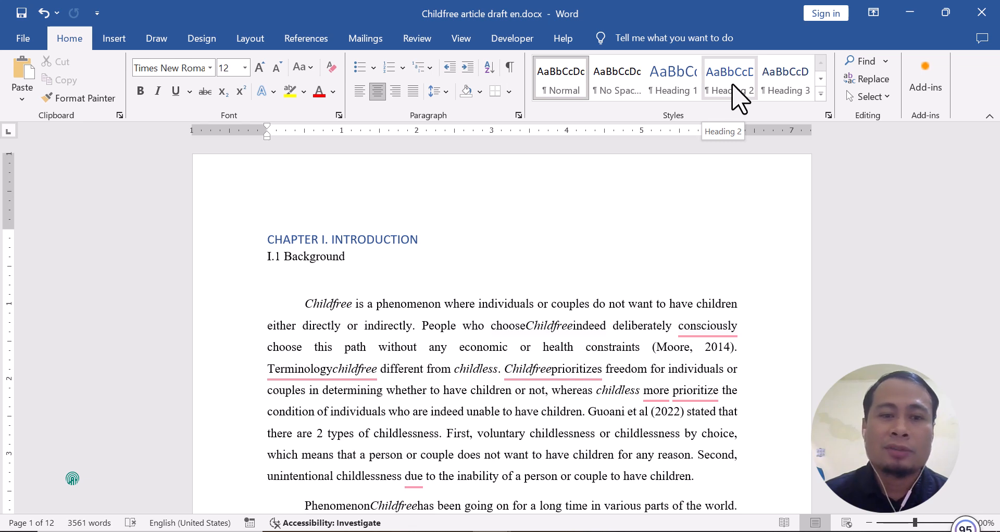
{"action": "left_click", "coordinate": [732, 86]}
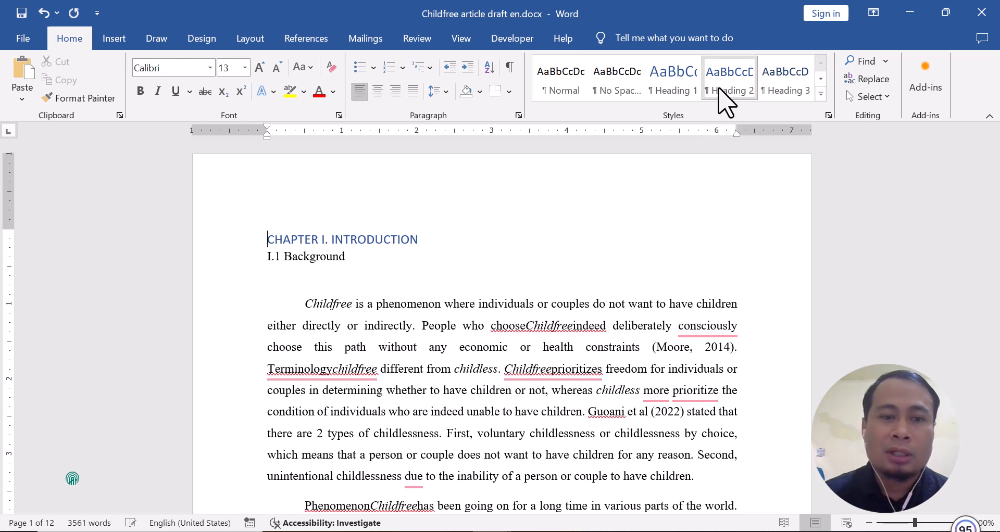
{"action": "left_click", "coordinate": [291, 256]}
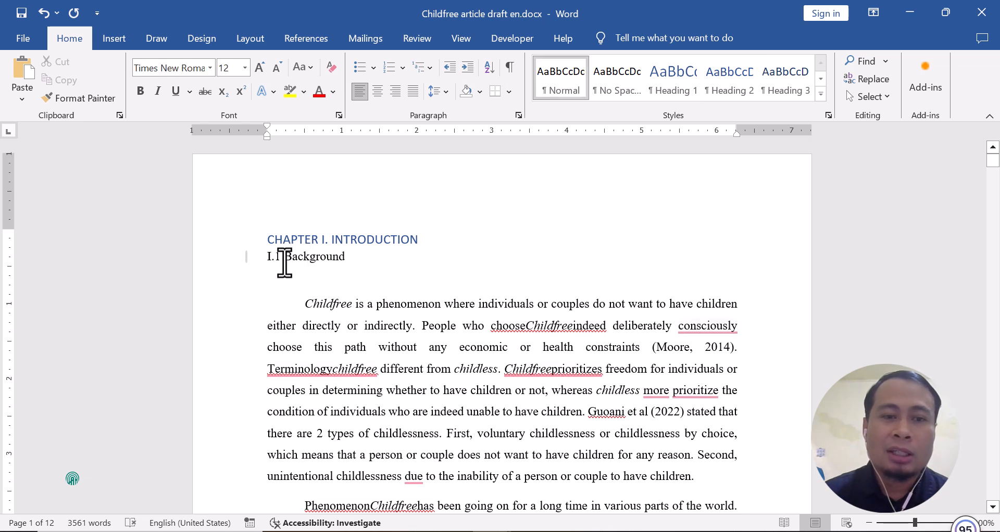
{"action": "left_click", "coordinate": [785, 83]}
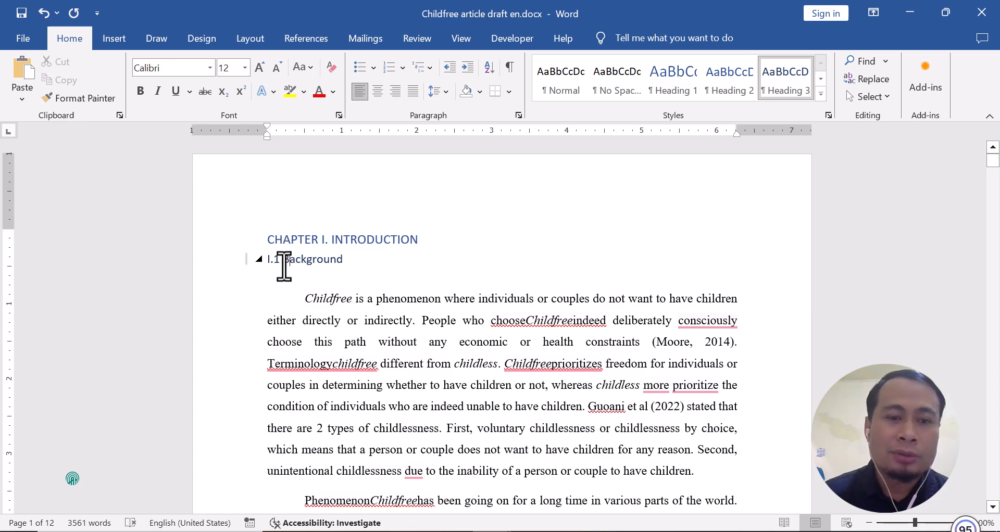
Apply the Heading 3 style to the I.2 Research Questions and I.3 Research Objectives subheadings
{"action": "scroll", "coordinate": [284, 266], "scroll_direction": "down", "scroll_amount": 15}
{"action": "scroll", "coordinate": [283, 270], "scroll_direction": "down", "scroll_amount": 20}
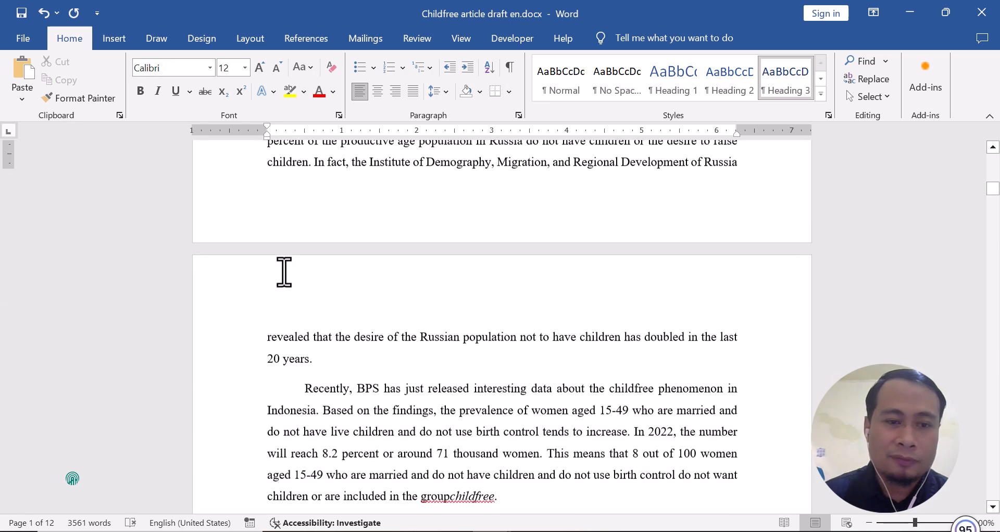
{"action": "scroll", "coordinate": [284, 271], "scroll_direction": "down", "scroll_amount": 20}
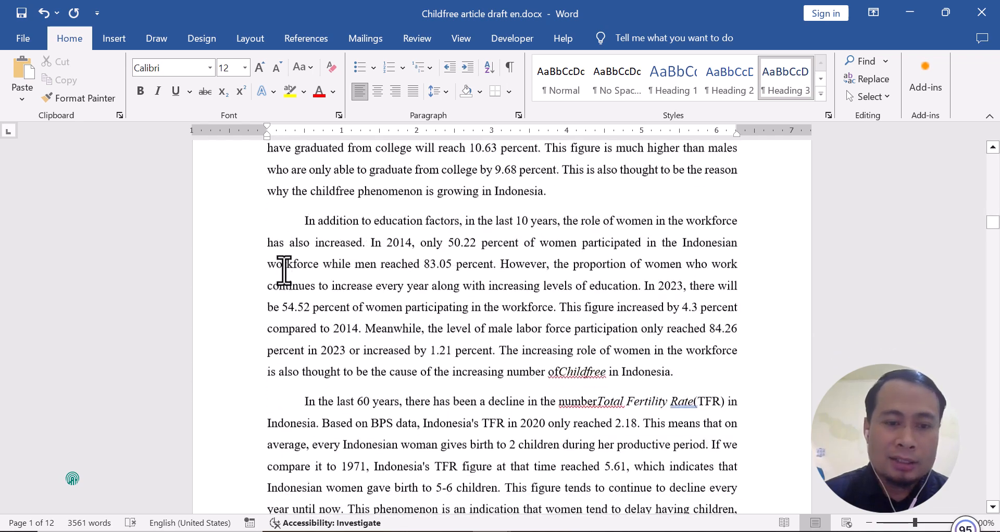
{"action": "scroll", "coordinate": [284, 269], "scroll_direction": "down", "scroll_amount": 3}
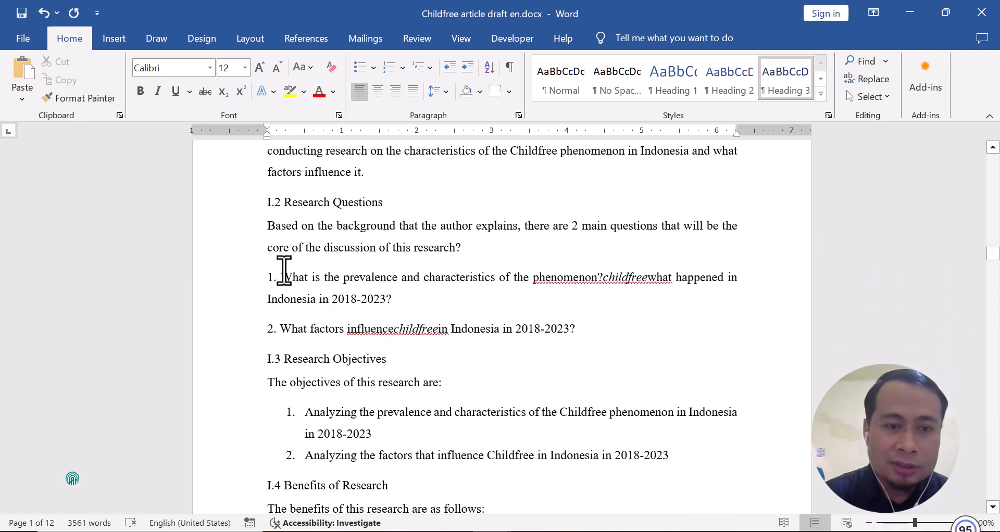
{"action": "scroll", "coordinate": [283, 266], "scroll_direction": "up", "scroll_amount": 1}
{"action": "left_click", "coordinate": [302, 280]}
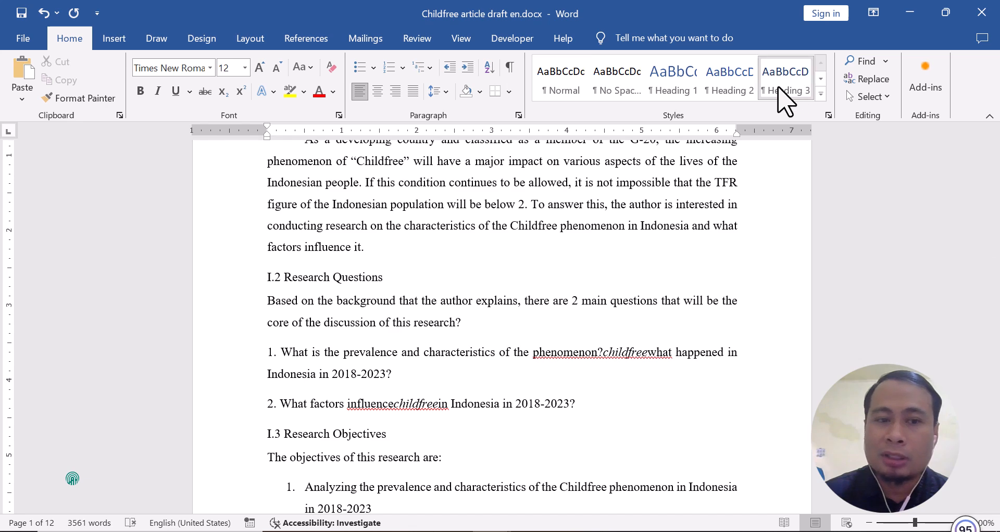
{"action": "left_click", "coordinate": [786, 86]}
{"action": "left_click", "coordinate": [312, 426]}
{"action": "left_click", "coordinate": [776, 65]}
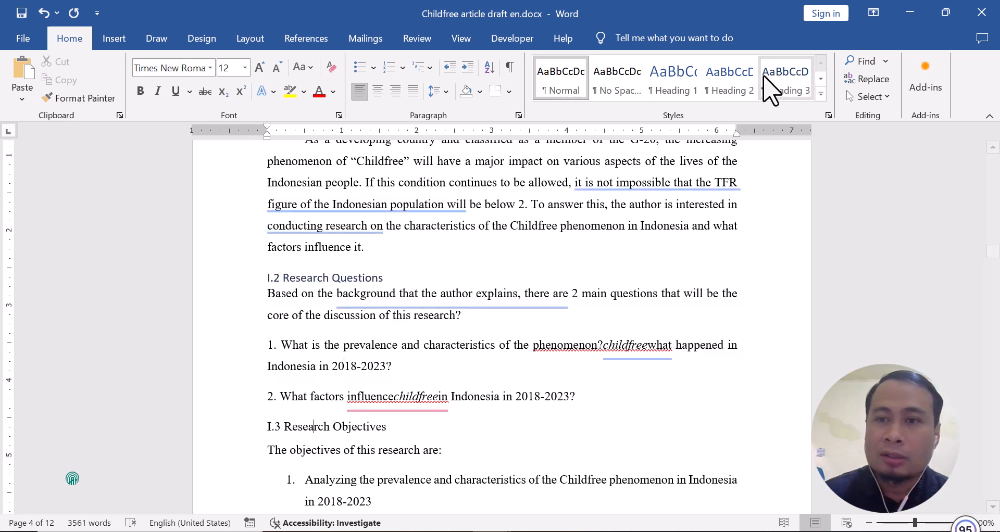
Apply the Heading 3 style to the I.4 Benefits of Research subheading
{"action": "scroll", "coordinate": [346, 285], "scroll_direction": "down", "scroll_amount": 3}
{"action": "scroll", "coordinate": [346, 285], "scroll_direction": "down", "scroll_amount": 3}
{"action": "left_click", "coordinate": [345, 246]}
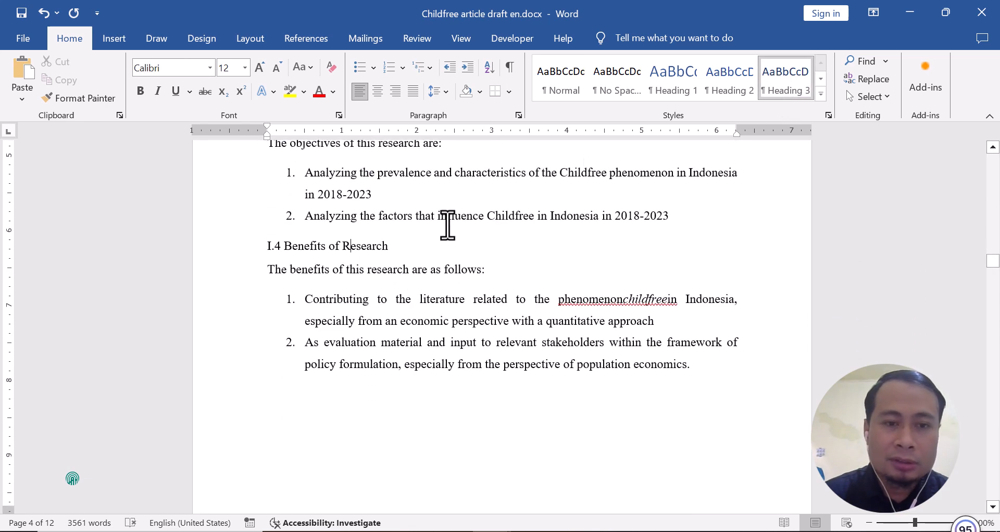
{"action": "left_click", "coordinate": [805, 84]}
Style the CHAPTER II. LITERATURE REVIEW AND RESEARCH HYPOTHESIS title as Heading 2 and II.1 Library Study as Heading 3
{"action": "scroll", "coordinate": [554, 266], "scroll_direction": "down", "scroll_amount": 6}
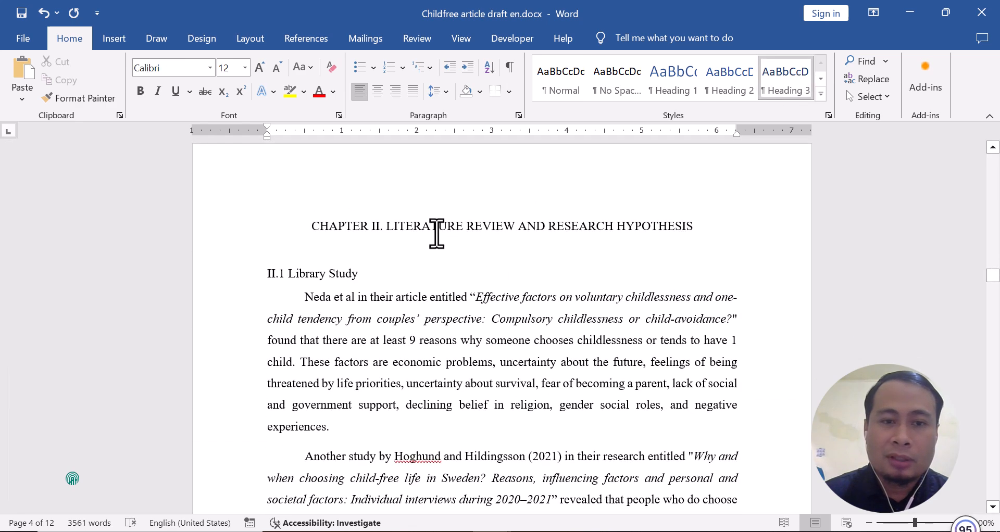
{"action": "left_click", "coordinate": [431, 227]}
{"action": "left_click", "coordinate": [729, 83]}
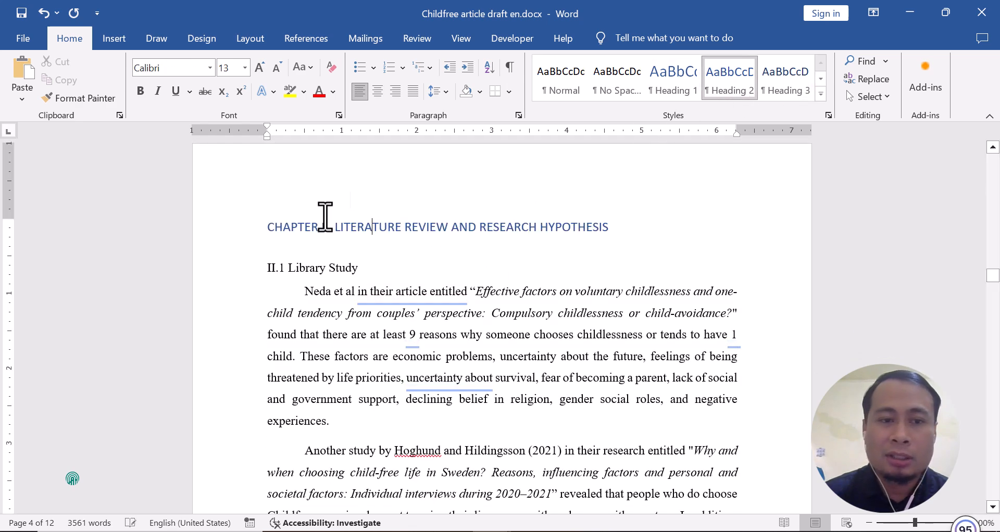
{"action": "left_click", "coordinate": [309, 265]}
{"action": "left_click", "coordinate": [775, 87]}
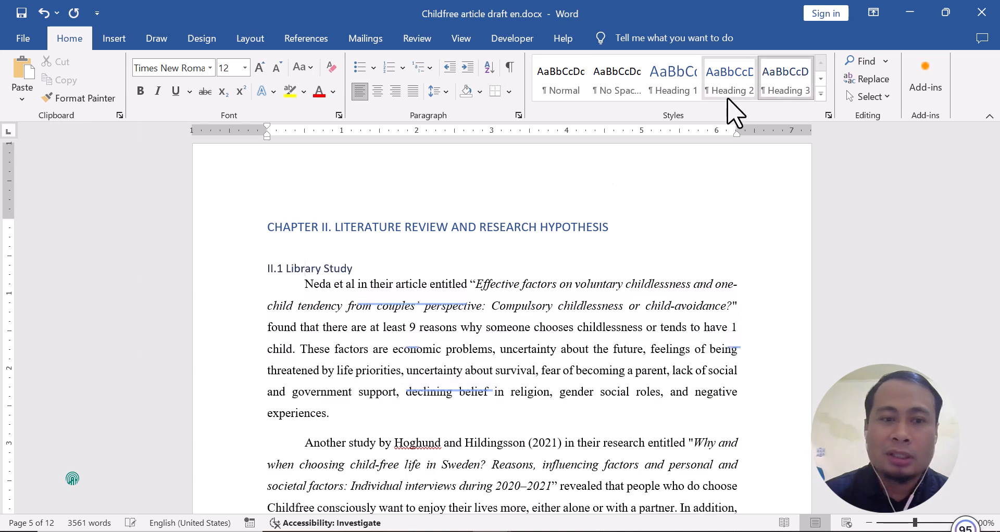
Apply the Heading 3 style to the II.2 Hypothesis subheading
{"action": "scroll", "coordinate": [299, 269], "scroll_direction": "down", "scroll_amount": 15}
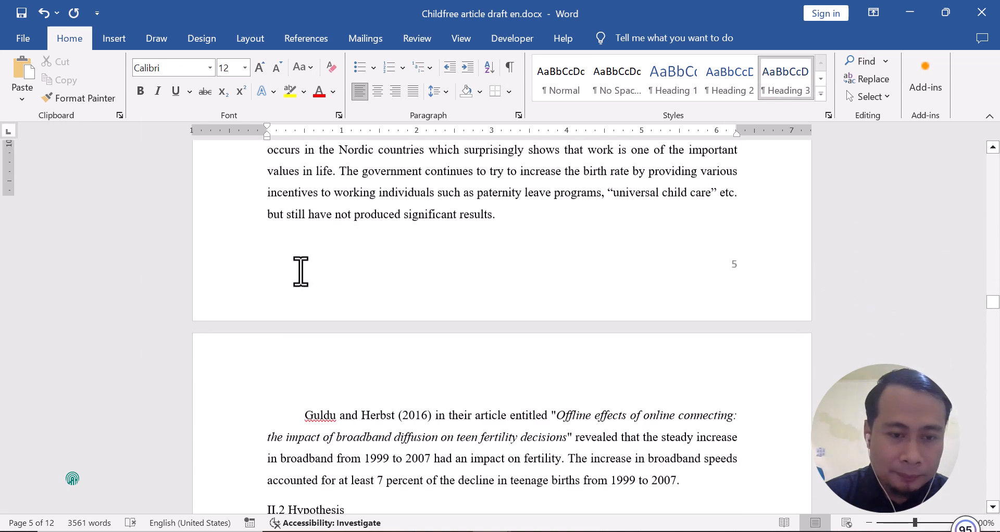
{"action": "scroll", "coordinate": [299, 270], "scroll_direction": "down", "scroll_amount": 3}
{"action": "left_click", "coordinate": [317, 194]}
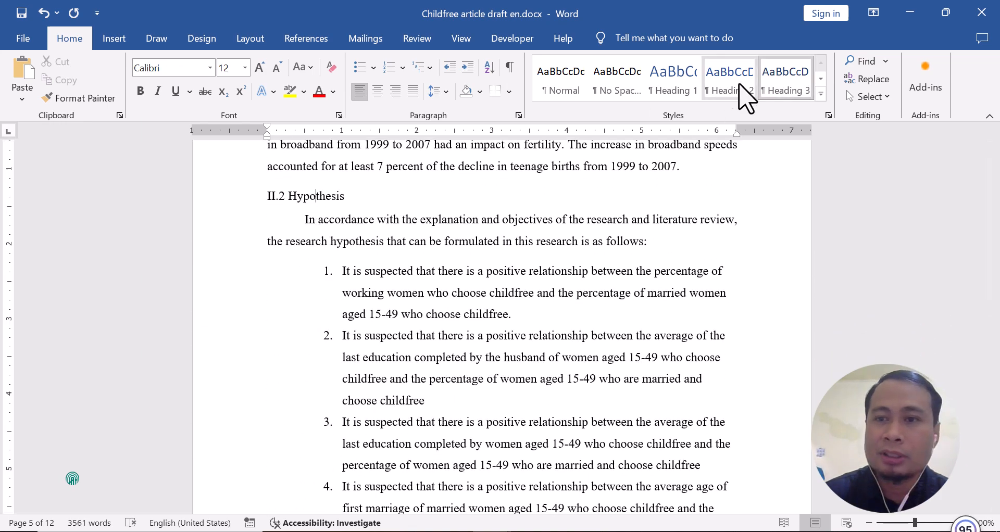
{"action": "left_click", "coordinate": [786, 85]}
Style the Chapter III.METHODOLOGY title as Heading 2 and the 3.1 Scope of Research subheading as Heading 3
{"action": "scroll", "coordinate": [435, 252], "scroll_direction": "down", "scroll_amount": 13}
{"action": "scroll", "coordinate": [410, 333], "scroll_direction": "down", "scroll_amount": 20}
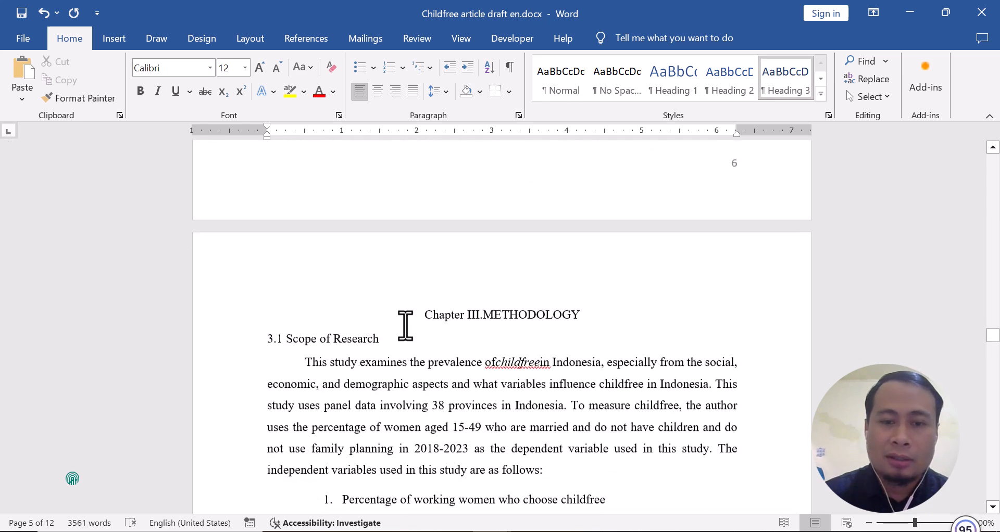
{"action": "left_click", "coordinate": [499, 166]}
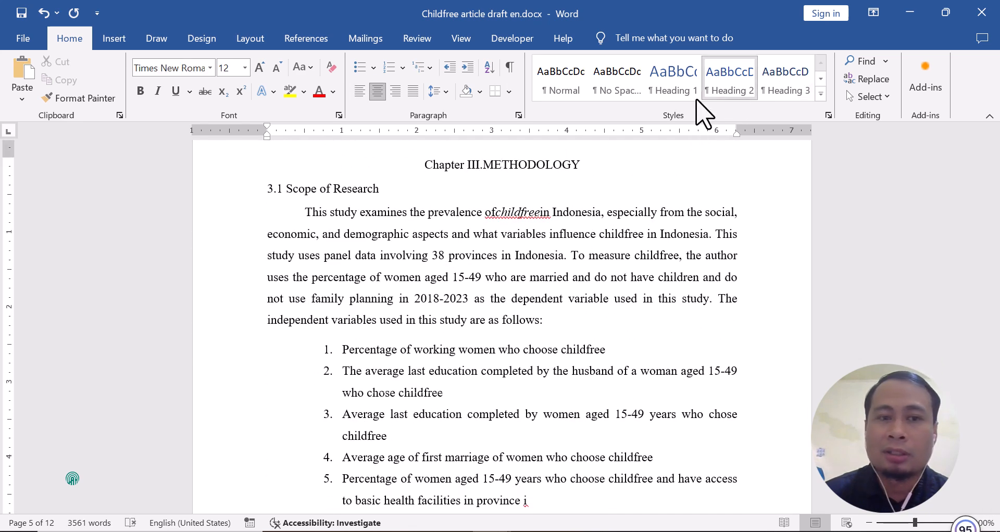
{"action": "left_click", "coordinate": [729, 87]}
{"action": "left_click", "coordinate": [311, 183]}
{"action": "left_click", "coordinate": [787, 88]}
Apply the Heading 3 style to the 3.2 Data Collection Methods subheading
{"action": "scroll", "coordinate": [349, 351], "scroll_direction": "down", "scroll_amount": 10}
{"action": "scroll", "coordinate": [340, 349], "scroll_direction": "down", "scroll_amount": 3}
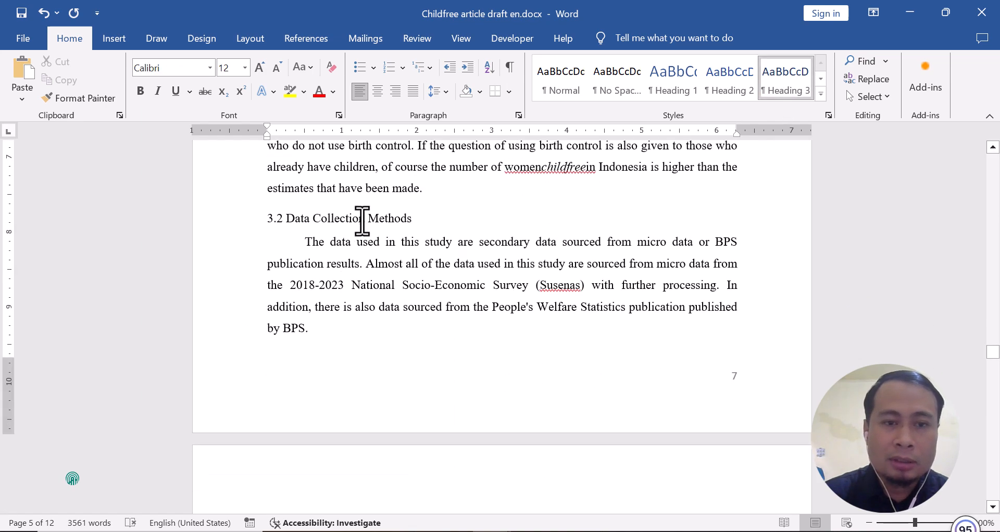
{"action": "left_click", "coordinate": [362, 218]}
{"action": "left_click", "coordinate": [788, 86]}
Push the BIBLIOGRAPHY title onto the next page and apply the Heading 2 style to it
{"action": "scroll", "coordinate": [401, 336], "scroll_direction": "down", "scroll_amount": 5}
{"action": "scroll", "coordinate": [395, 322], "scroll_direction": "down", "scroll_amount": 14}
{"action": "scroll", "coordinate": [389, 309], "scroll_direction": "down", "scroll_amount": 20}
{"action": "scroll", "coordinate": [388, 310], "scroll_direction": "down", "scroll_amount": 15}
{"action": "scroll", "coordinate": [404, 283], "scroll_direction": "up", "scroll_amount": 9}
{"action": "left_click", "coordinate": [359, 229]}
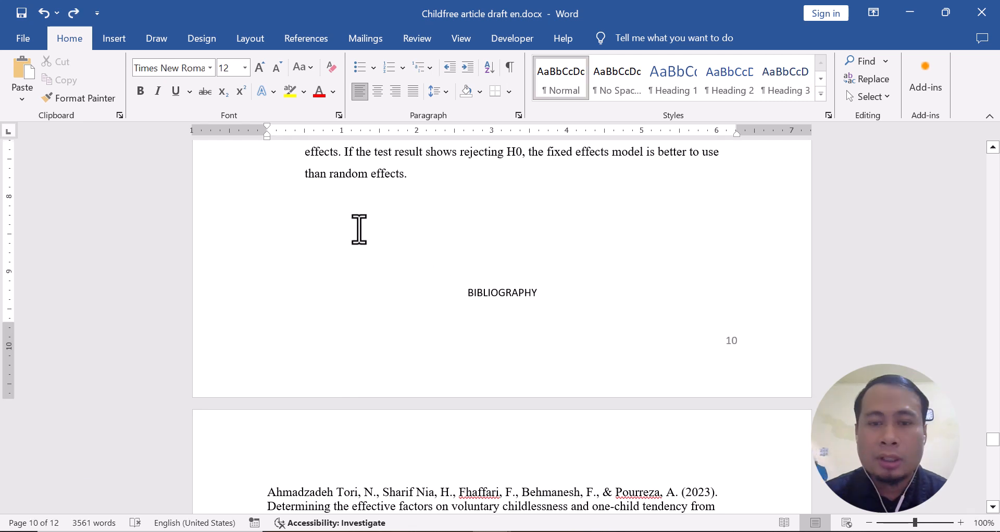
{"action": "scroll", "coordinate": [357, 227], "scroll_direction": "down", "scroll_amount": 5}
{"action": "scroll", "coordinate": [410, 212], "scroll_direction": "up", "scroll_amount": 3}
{"action": "key", "text": "Return"}
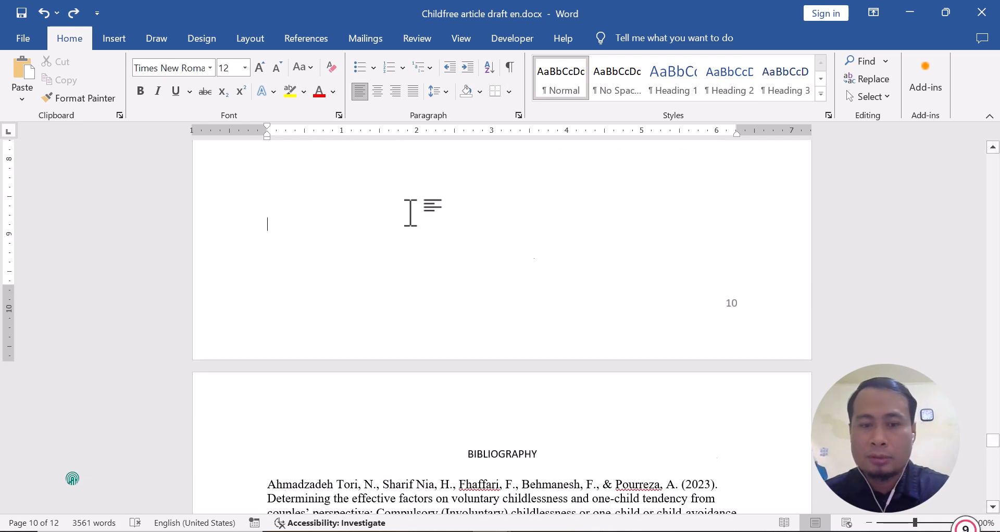
{"action": "left_click", "coordinate": [488, 454]}
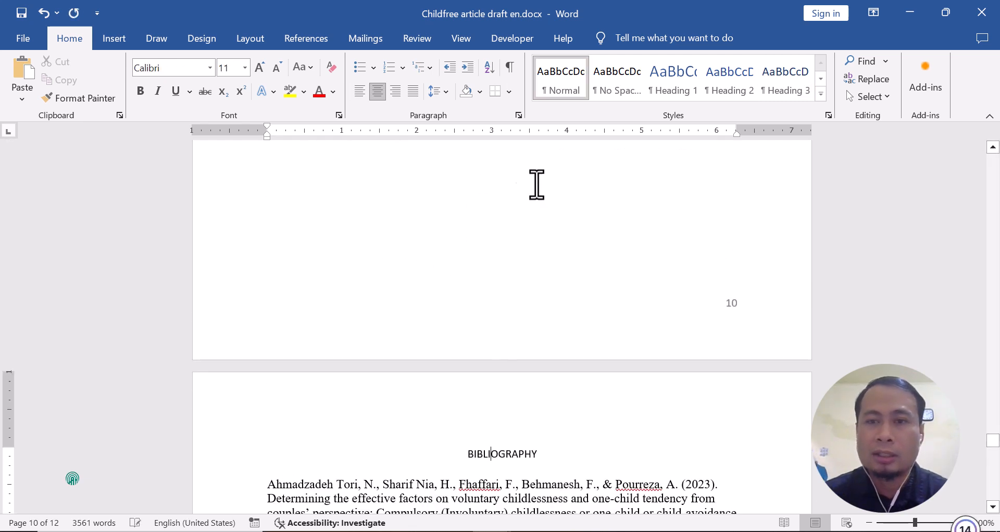
{"action": "left_click", "coordinate": [732, 99]}
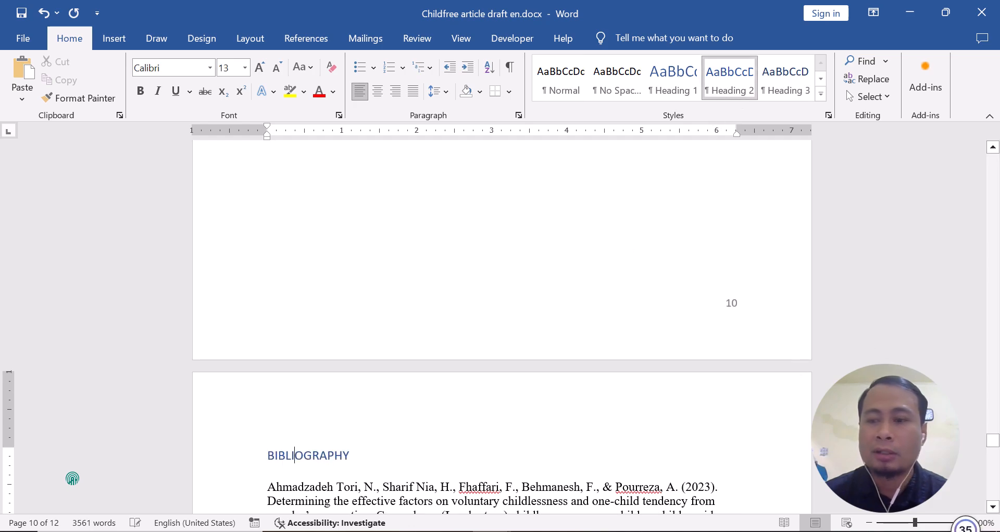
Insert a blank page before the CHAPTER I. INTRODUCTION heading and place the cursor on it
{"action": "left_click_drag", "start_coordinate": [991, 442], "coordinate": [985, 147]}
{"action": "left_click", "coordinate": [286, 205]}
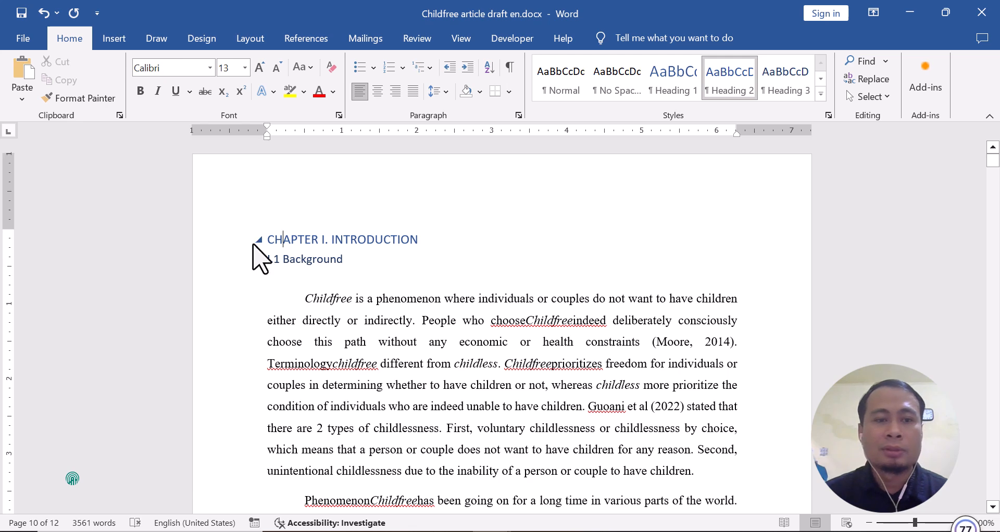
{"action": "left_click", "coordinate": [258, 239]}
{"action": "left_click", "coordinate": [259, 240]}
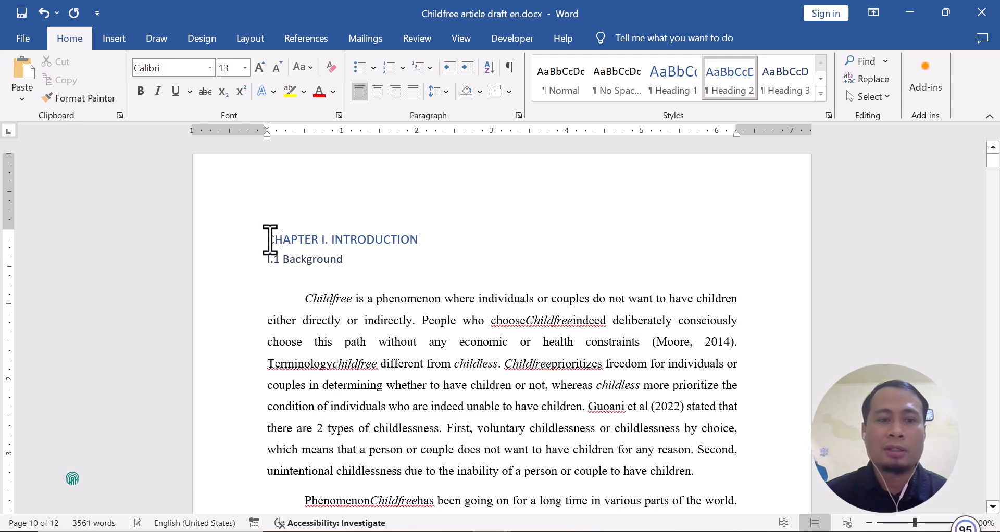
{"action": "key", "text": "ctrl+Home"}
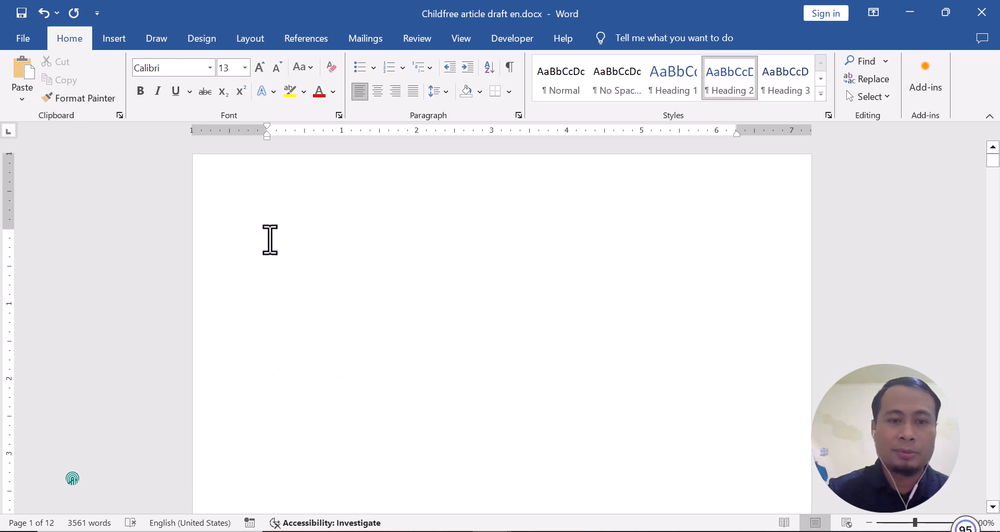
{"action": "scroll", "coordinate": [276, 227], "scroll_direction": "up", "scroll_amount": 1}
{"action": "left_click", "coordinate": [292, 233]}
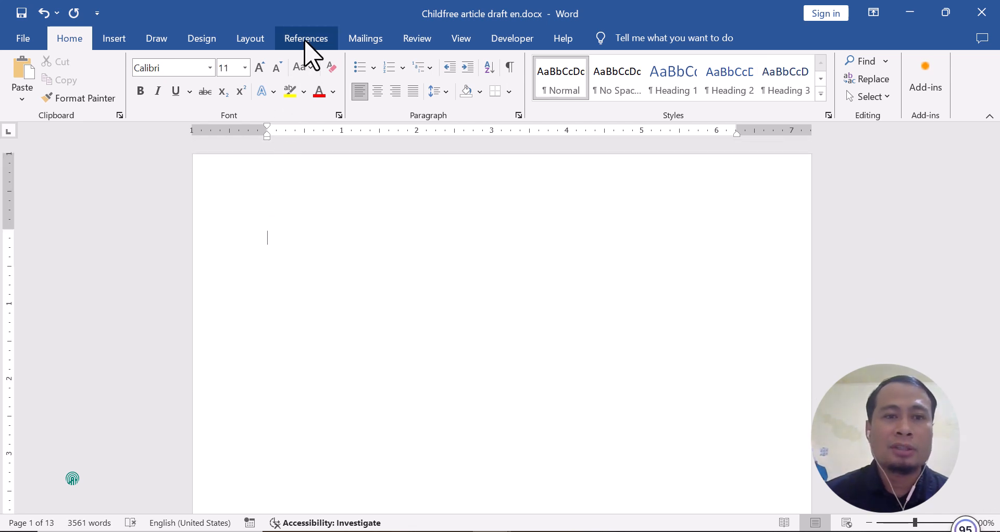
Insert the Automatic Table 2 table of contents on the blank first page
{"action": "left_click", "coordinate": [306, 40]}
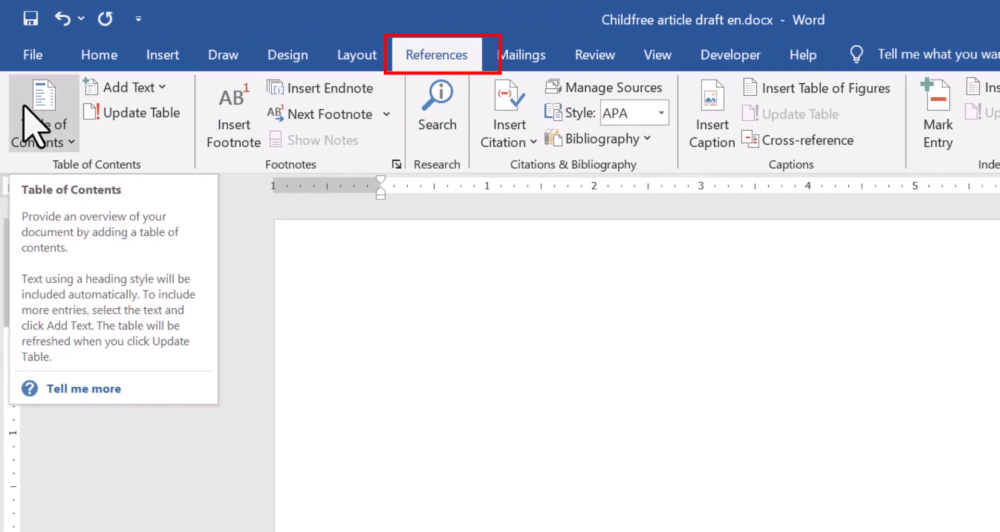
{"action": "left_click", "coordinate": [49, 137]}
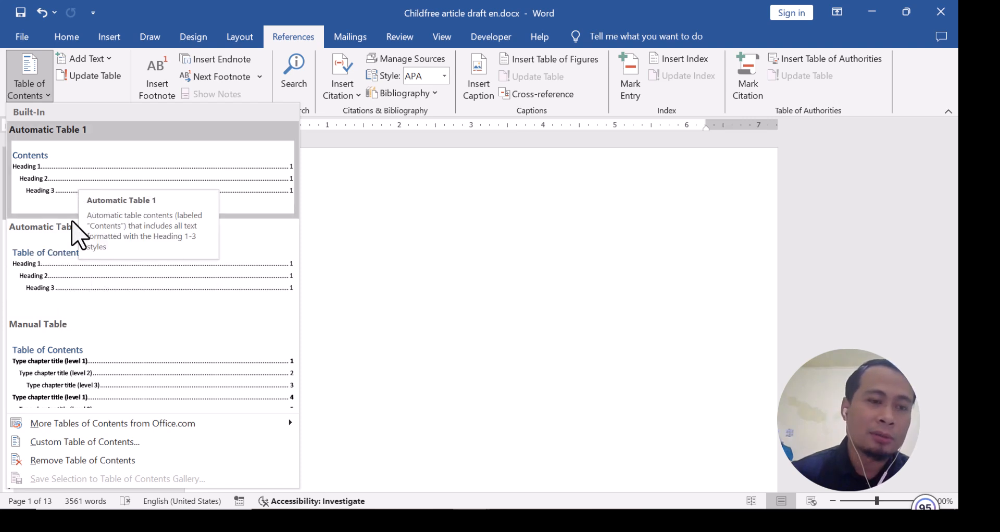
{"action": "left_click", "coordinate": [89, 255]}
{"action": "scroll", "coordinate": [338, 307], "scroll_direction": "up", "scroll_amount": 4}
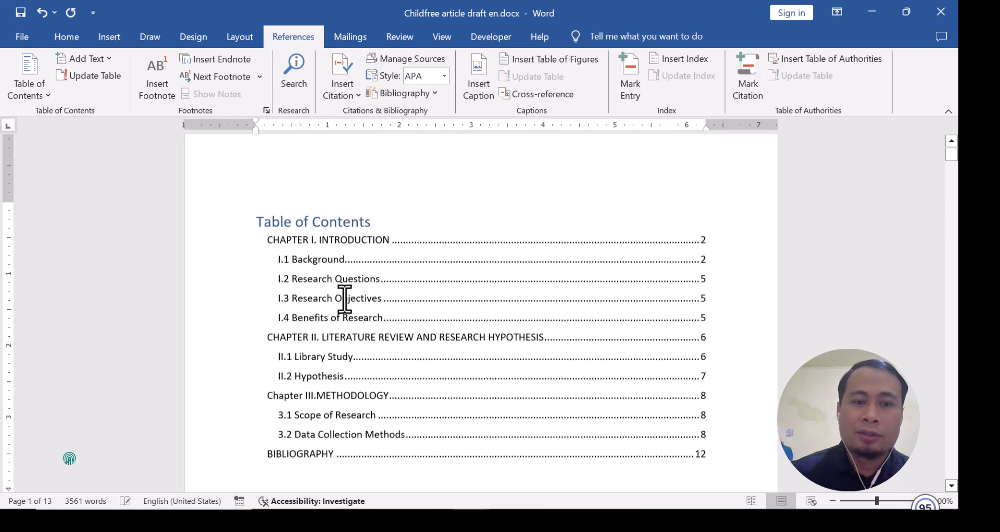
Examine the entries and page numbers of the table of contents and the start of Chapter I
{"action": "scroll", "coordinate": [338, 289], "scroll_direction": "up", "scroll_amount": 1}
{"action": "scroll", "coordinate": [335, 286], "scroll_direction": "down", "scroll_amount": 1}
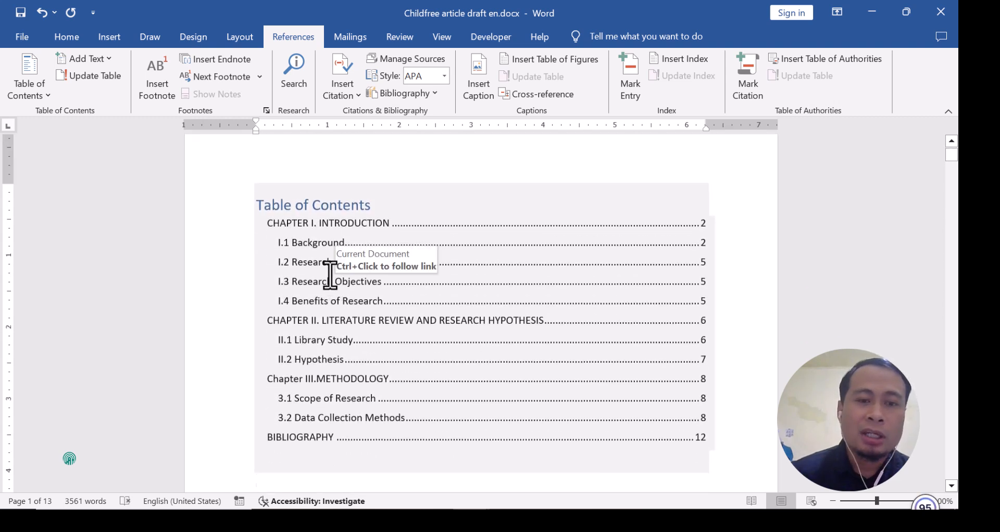
{"action": "scroll", "coordinate": [294, 230], "scroll_direction": "down", "scroll_amount": 2}
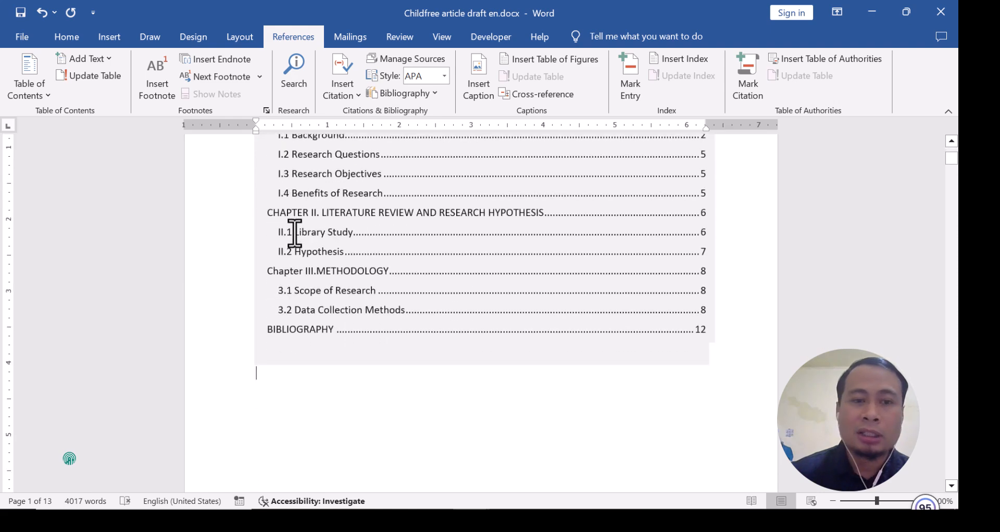
{"action": "scroll", "coordinate": [294, 233], "scroll_direction": "down", "scroll_amount": 10}
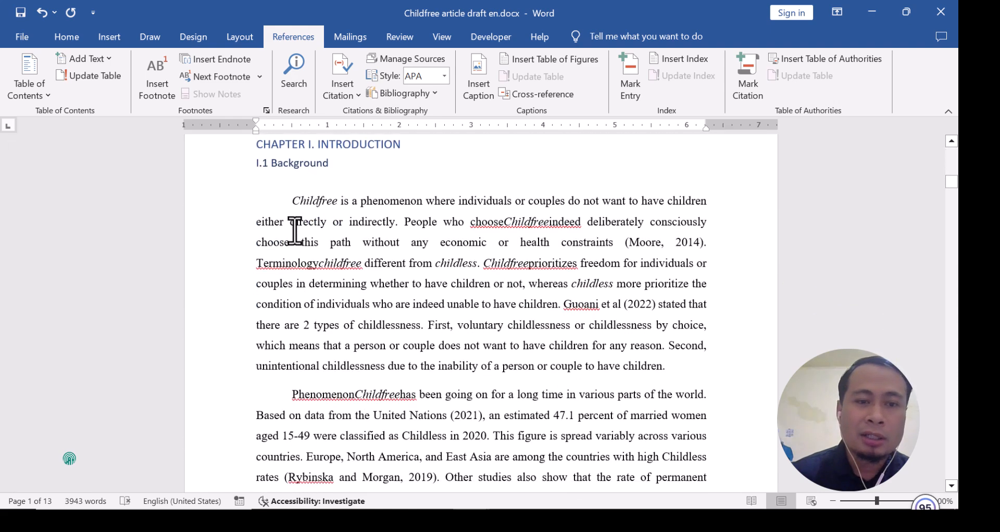
{"action": "scroll", "coordinate": [315, 217], "scroll_direction": "up", "scroll_amount": 8}
{"action": "scroll", "coordinate": [315, 219], "scroll_direction": "up", "scroll_amount": 4}
{"action": "scroll", "coordinate": [296, 250], "scroll_direction": "down", "scroll_amount": 1}
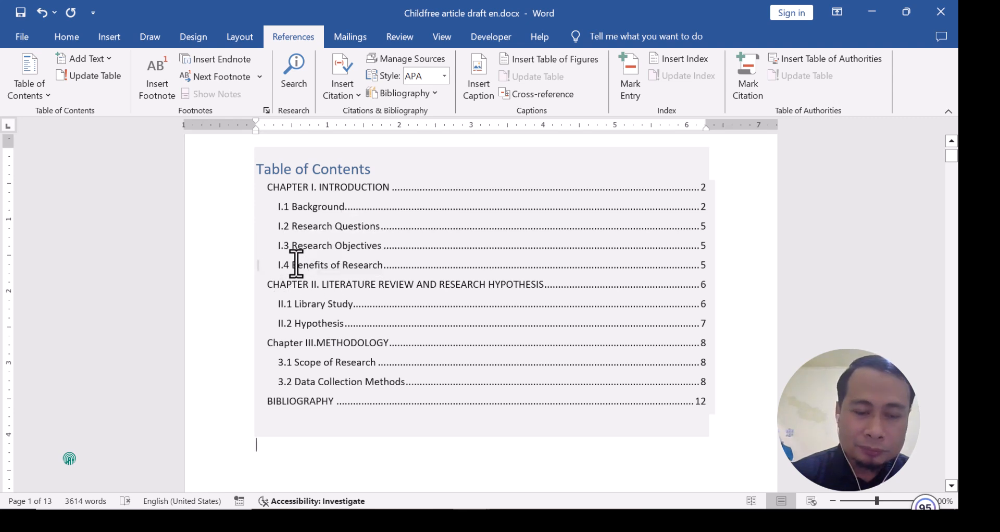
{"action": "scroll", "coordinate": [301, 281], "scroll_direction": "down", "scroll_amount": 2}
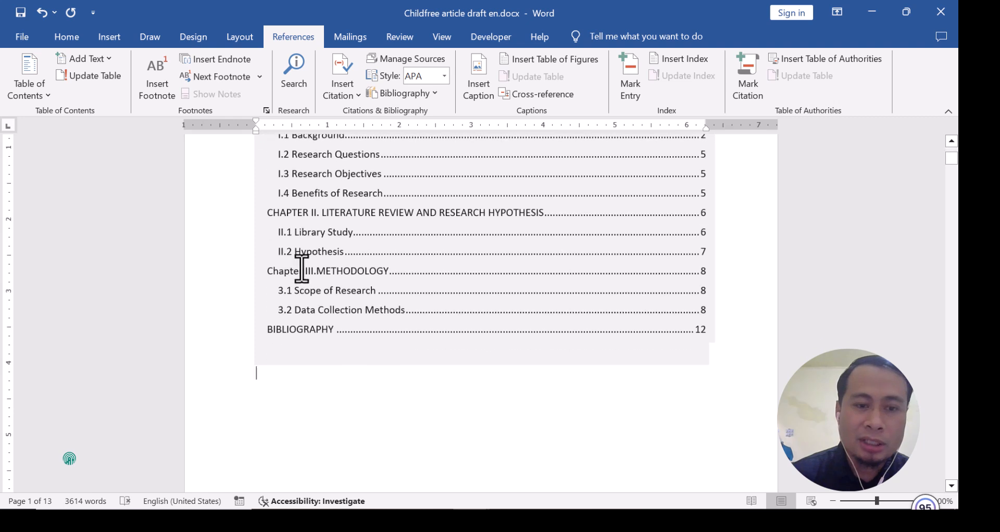
{"action": "scroll", "coordinate": [302, 250], "scroll_direction": "up", "scroll_amount": 3}
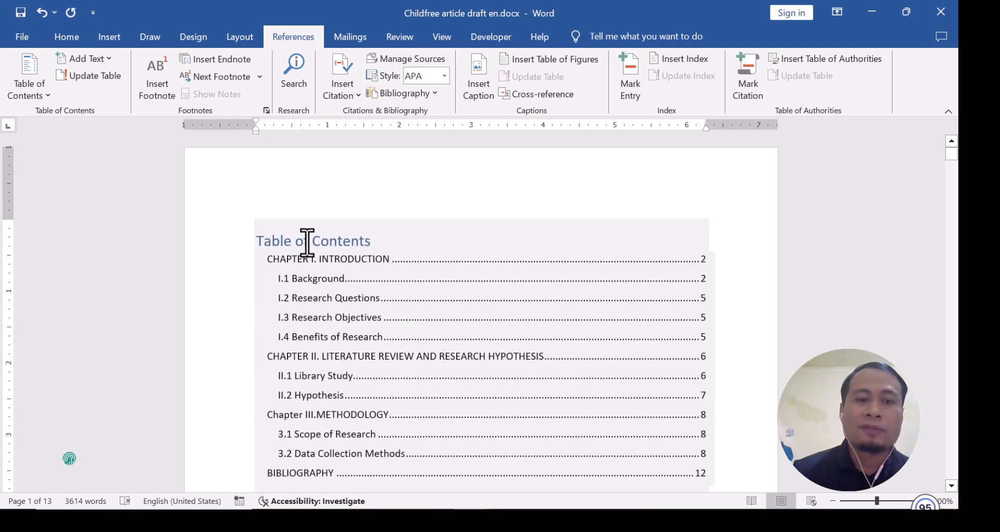
Change the title of the table of contents to "Table of Contents of the Article"
{"action": "left_click", "coordinate": [331, 243]}
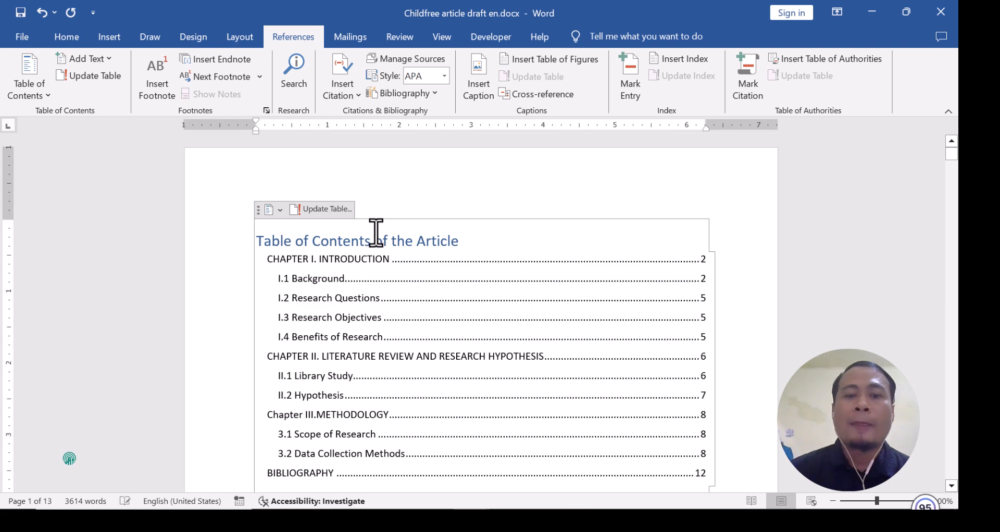
{"action": "scroll", "coordinate": [351, 281], "scroll_direction": "down", "scroll_amount": 3}
{"action": "scroll", "coordinate": [345, 281], "scroll_direction": "up", "scroll_amount": 3}
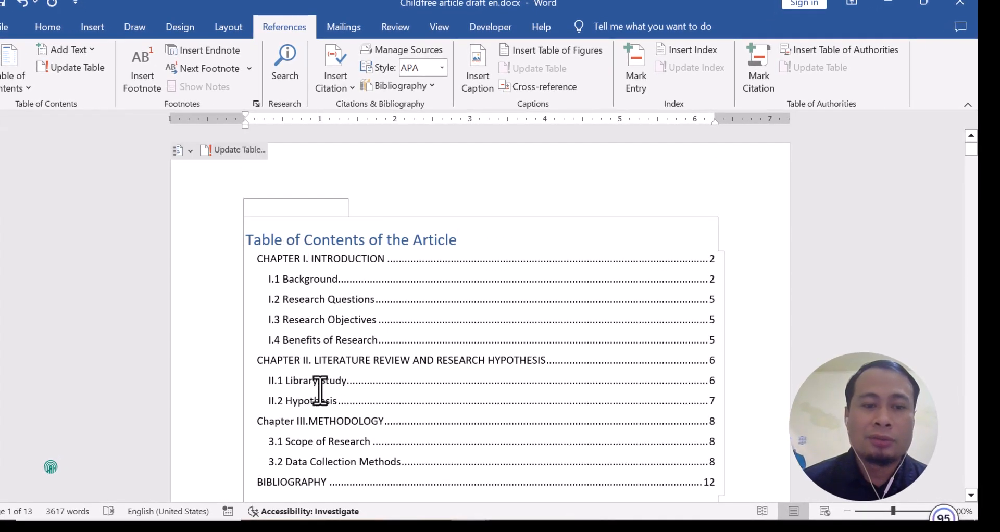
Rename the first subheading under CHAPTER I. INTRODUCTION to "I.1 Background of the article"
{"action": "scroll", "coordinate": [269, 208], "scroll_direction": "down", "scroll_amount": 1}
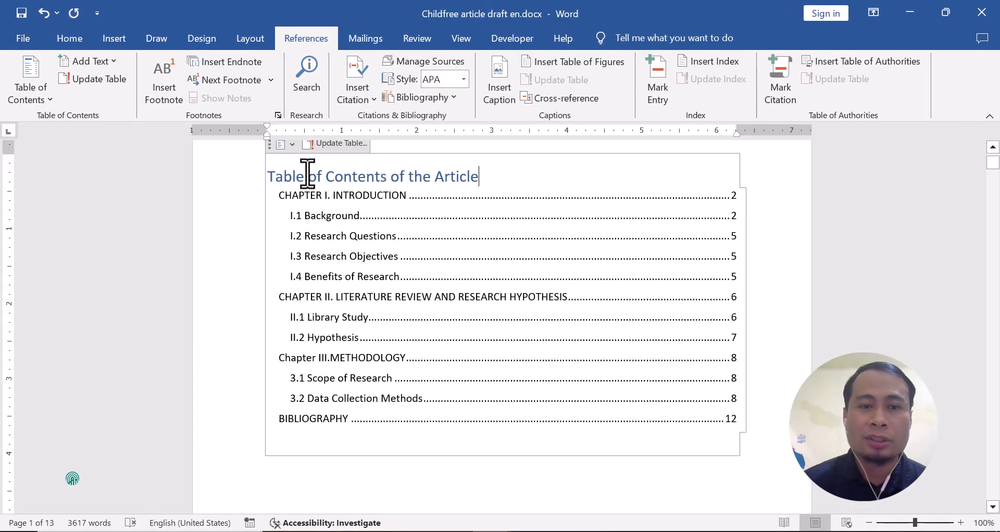
{"action": "scroll", "coordinate": [353, 263], "scroll_direction": "down", "scroll_amount": 15}
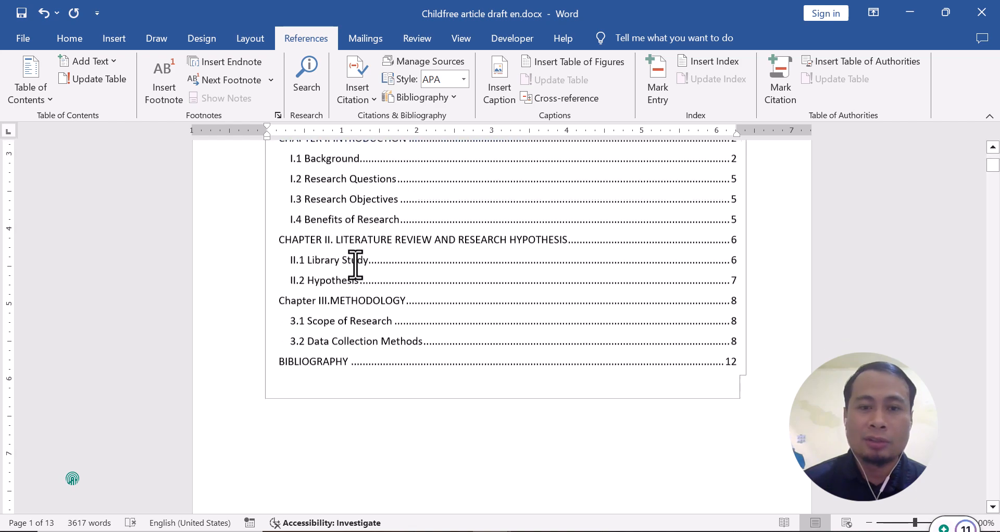
{"action": "scroll", "coordinate": [355, 264], "scroll_direction": "up", "scroll_amount": 12}
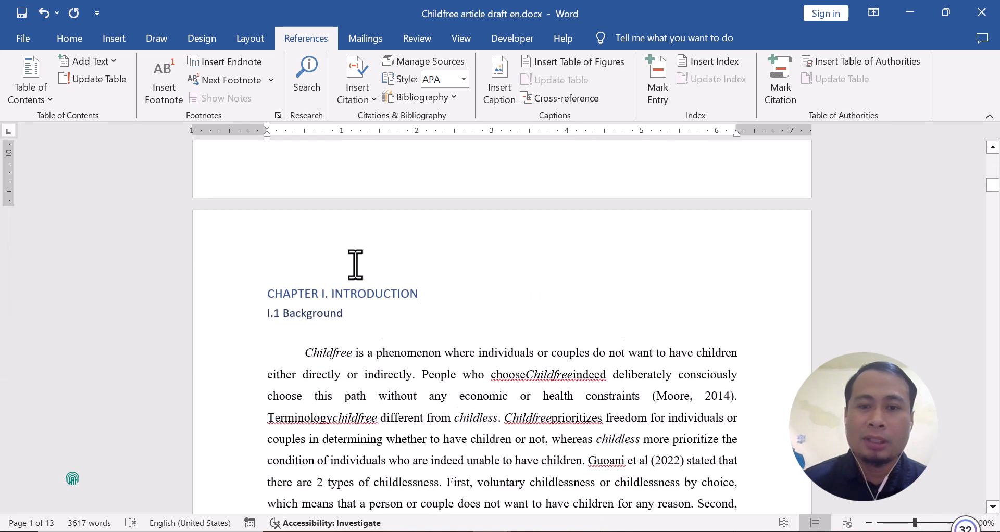
{"action": "scroll", "coordinate": [355, 264], "scroll_direction": "up", "scroll_amount": 3}
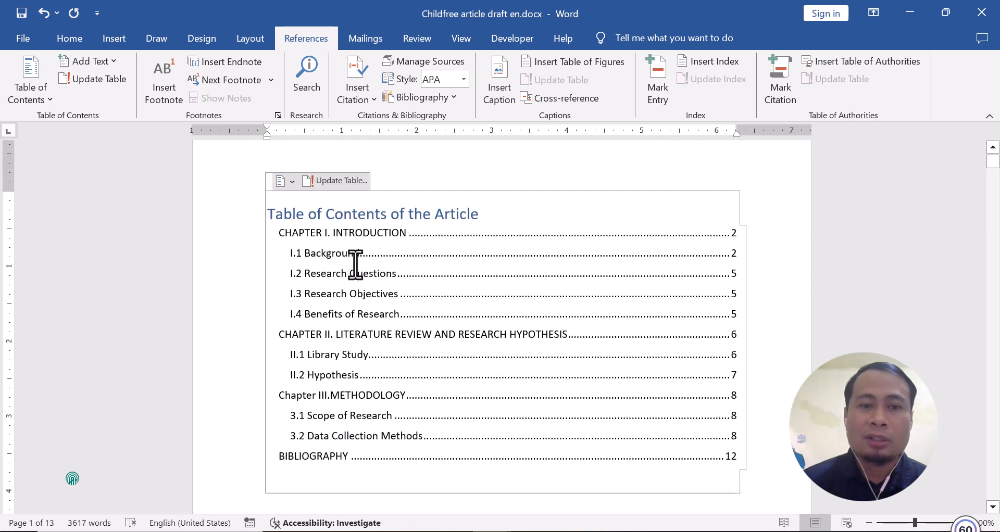
{"action": "scroll", "coordinate": [339, 243], "scroll_direction": "down", "scroll_amount": 1}
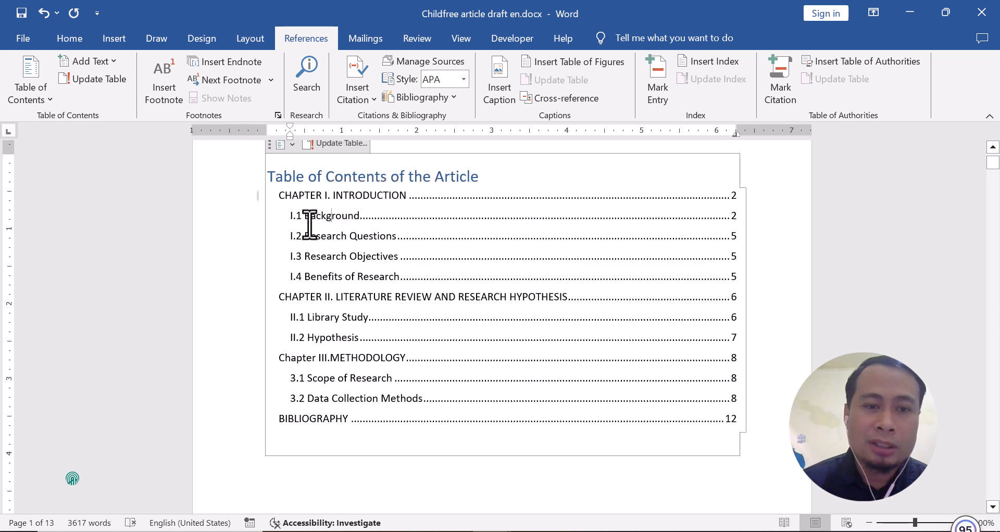
{"action": "scroll", "coordinate": [308, 233], "scroll_direction": "down", "scroll_amount": 5}
{"action": "scroll", "coordinate": [308, 233], "scroll_direction": "down", "scroll_amount": 5}
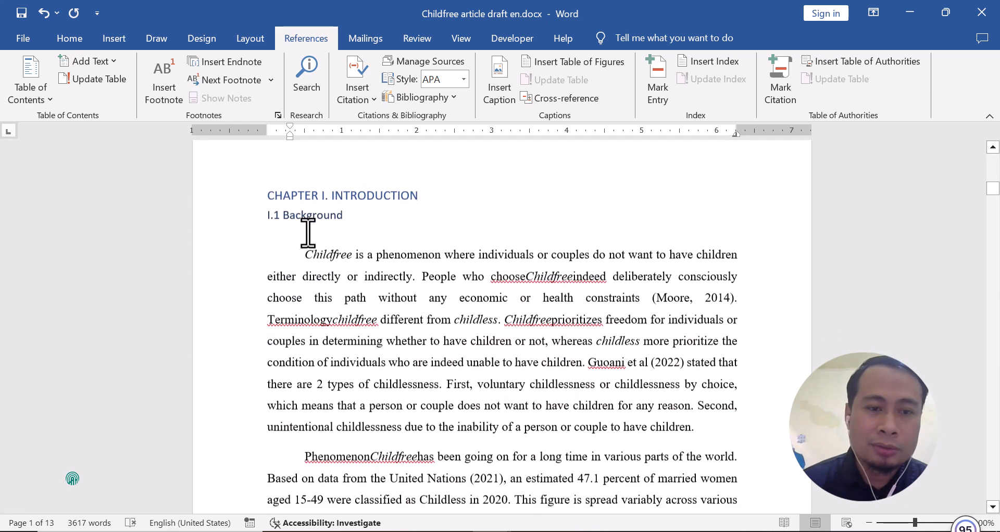
{"action": "scroll", "coordinate": [308, 201], "scroll_direction": "up", "scroll_amount": 1}
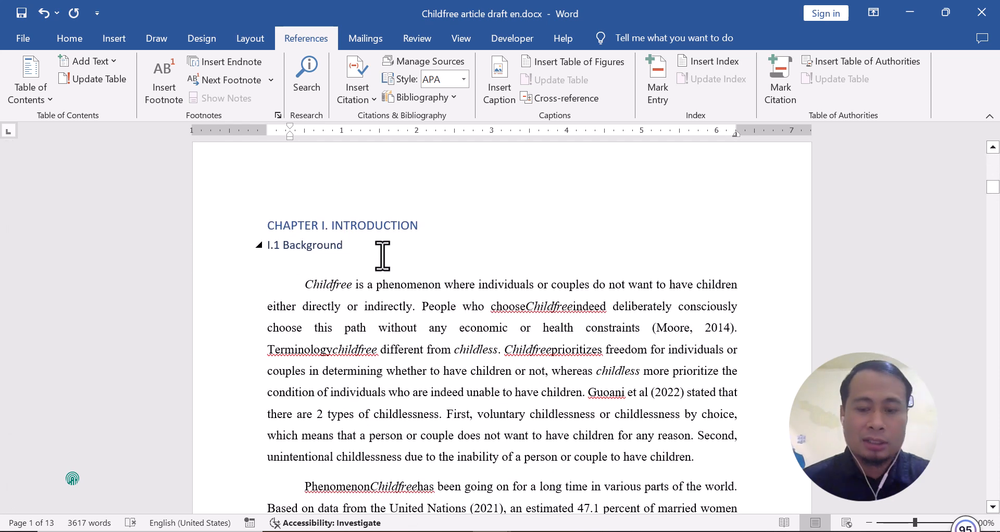
{"action": "key", "text": "BackSpace"}
{"action": "key", "text": "BackSpace"}
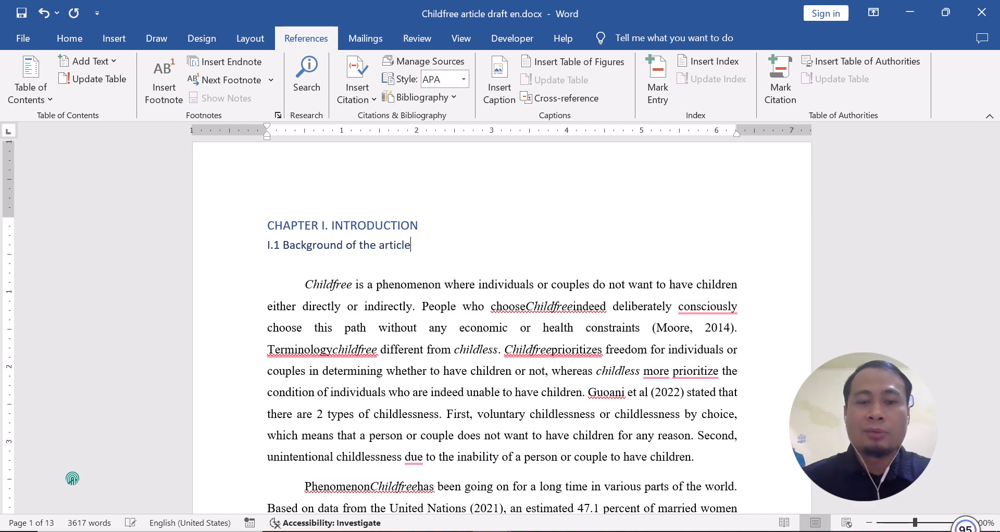
Insert a page break before the paragraph starting "More than 2.5 million Japanese people" in the Background section
{"action": "scroll", "coordinate": [299, 307], "scroll_direction": "down", "scroll_amount": 5}
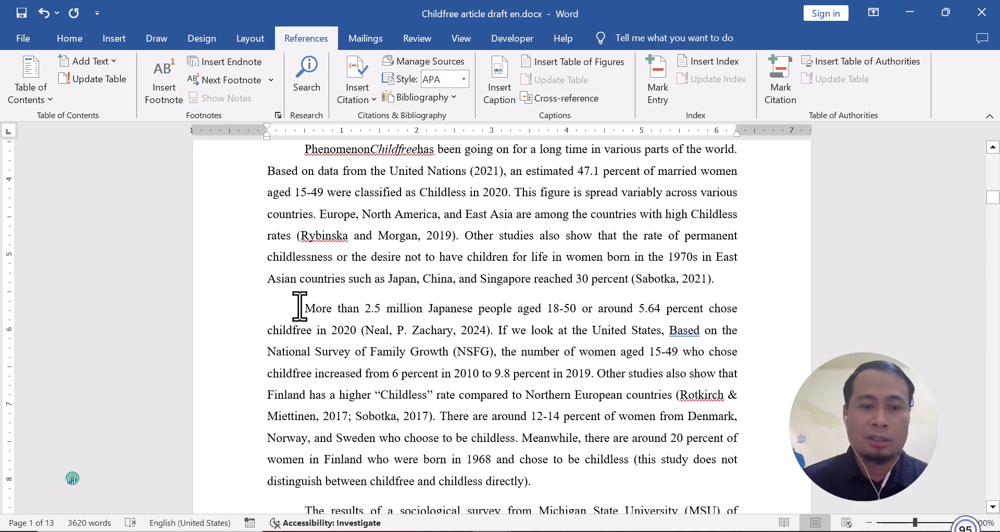
{"action": "key", "text": "ctrl+Return"}
{"action": "scroll", "coordinate": [295, 305], "scroll_direction": "down", "scroll_amount": 7}
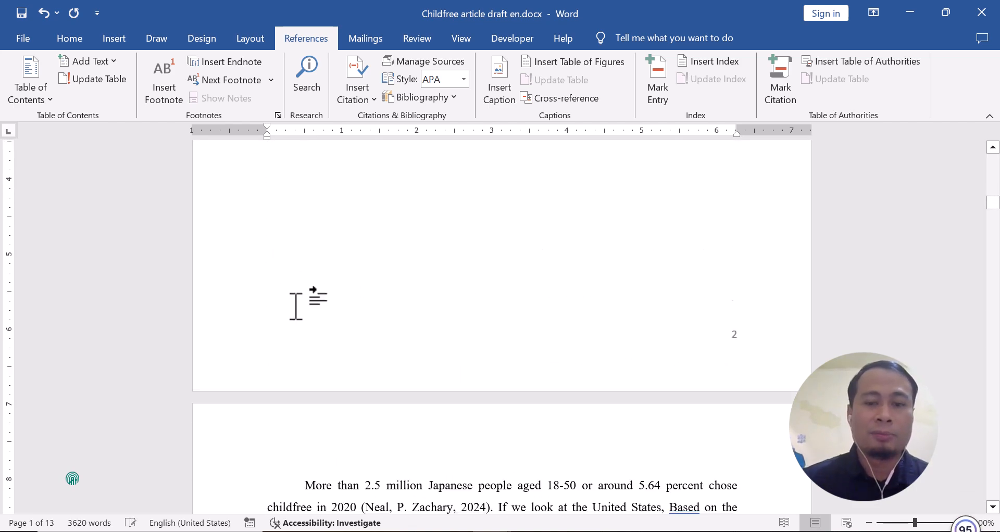
{"action": "scroll", "coordinate": [494, 334], "scroll_direction": "up", "scroll_amount": 1}
{"action": "scroll", "coordinate": [498, 334], "scroll_direction": "down", "scroll_amount": 10}
Update the entire table of contents to pick up the changed heading text and page numbers
{"action": "scroll", "coordinate": [499, 333], "scroll_direction": "up", "scroll_amount": 11}
{"action": "scroll", "coordinate": [498, 334], "scroll_direction": "up", "scroll_amount": 15}
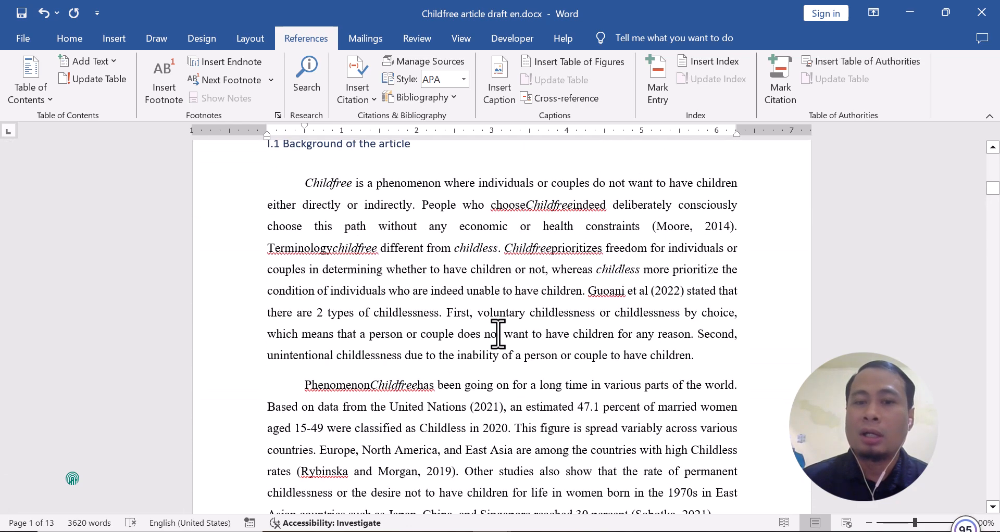
{"action": "scroll", "coordinate": [499, 333], "scroll_direction": "up", "scroll_amount": 3}
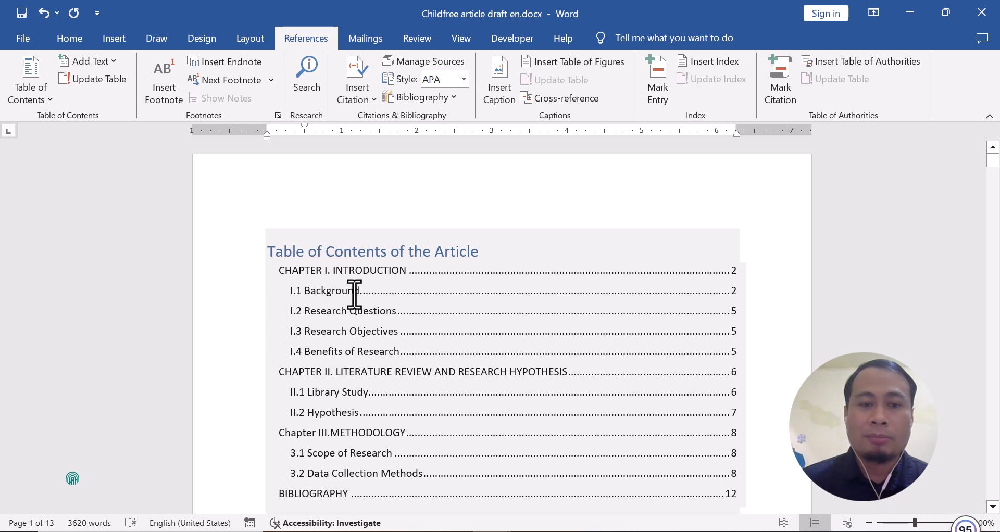
{"action": "left_click", "coordinate": [354, 291]}
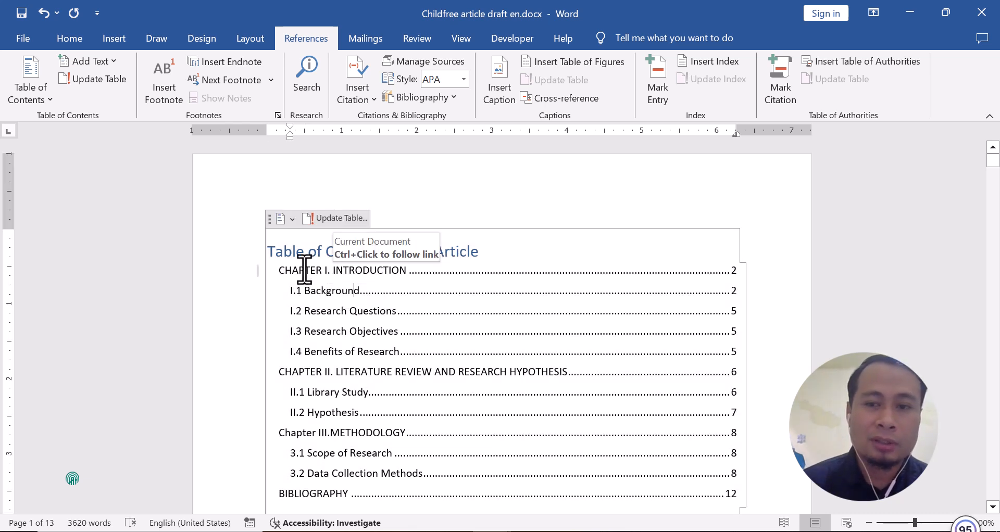
{"action": "left_click", "coordinate": [336, 218]}
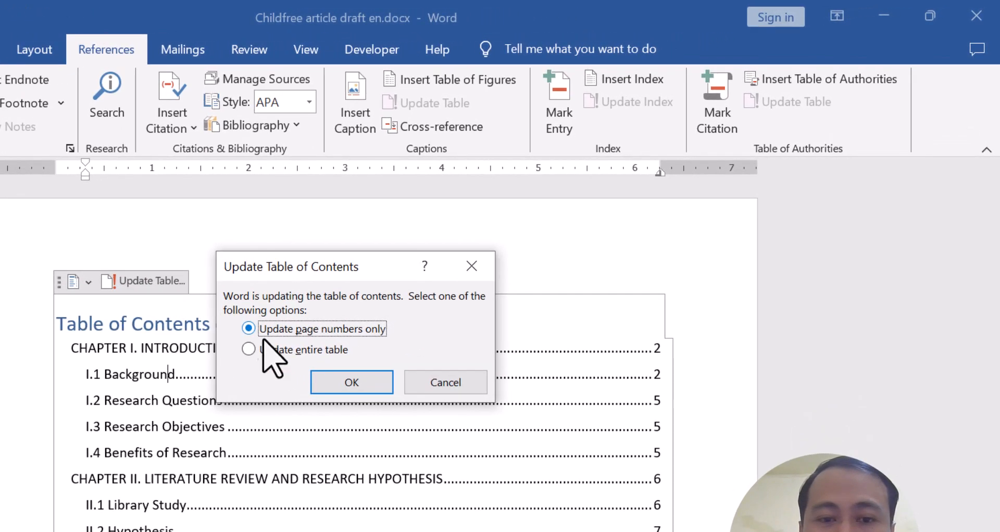
{"action": "left_click", "coordinate": [267, 352]}
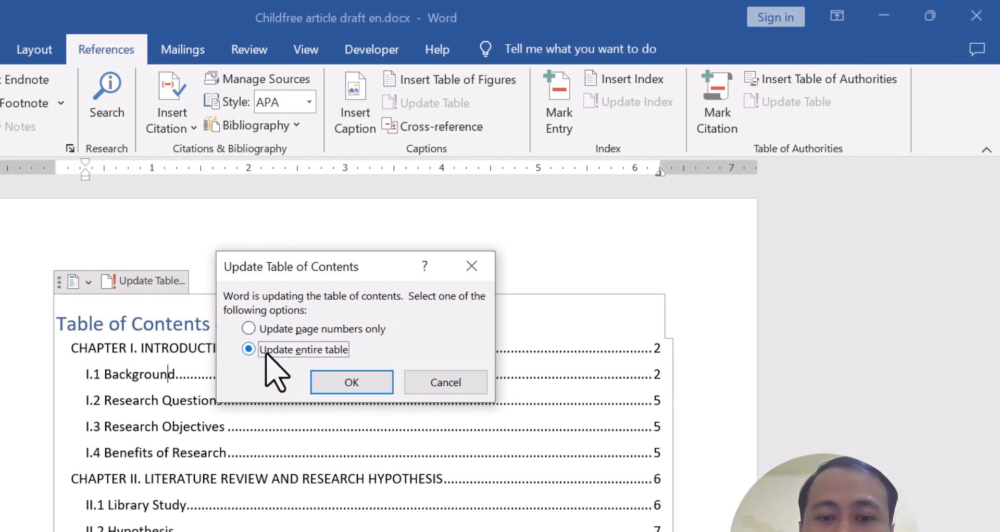
{"action": "left_click", "coordinate": [276, 329]}
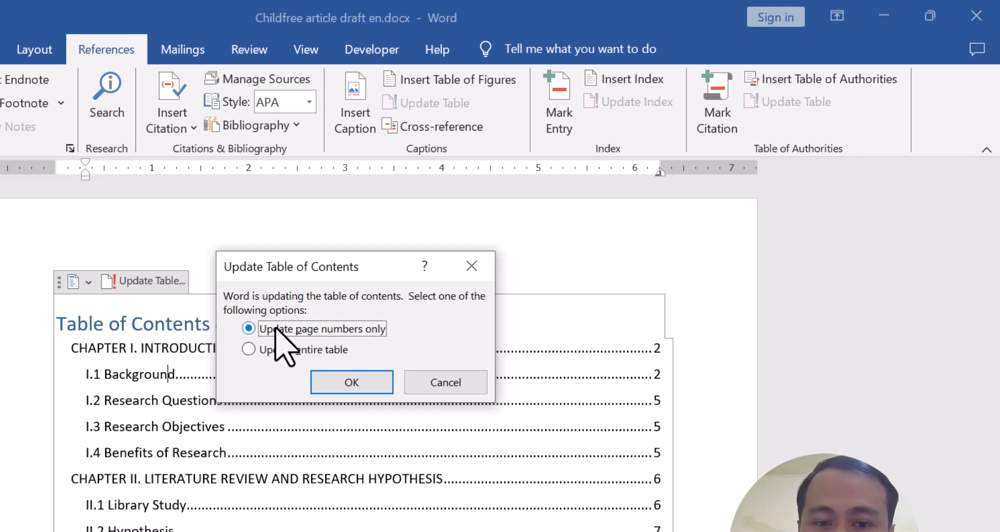
{"action": "left_click", "coordinate": [280, 349]}
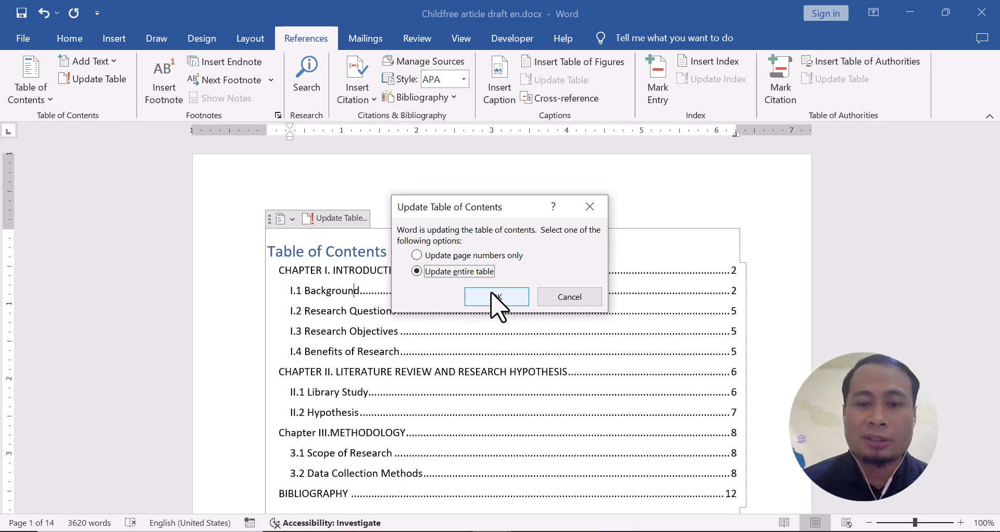
{"action": "left_click", "coordinate": [491, 295]}
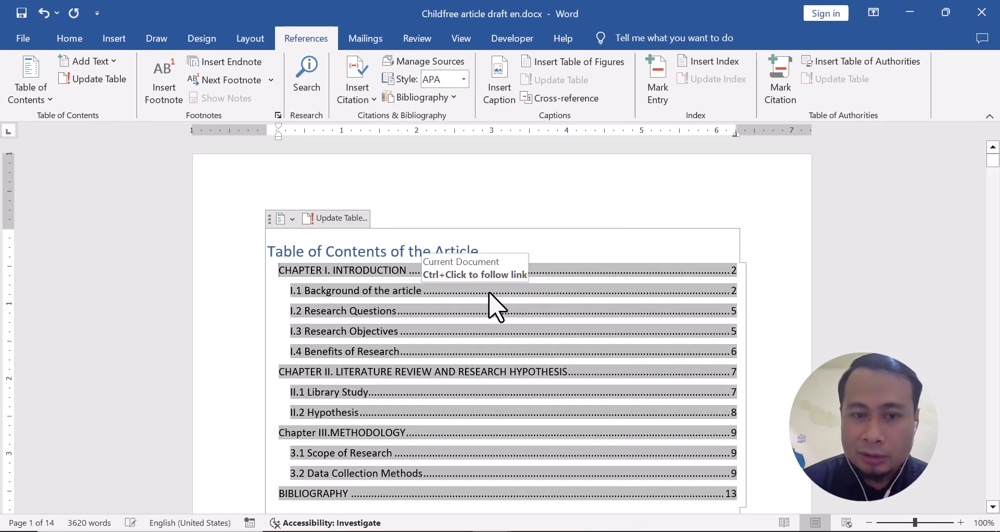
Review the updated entries and page numbers in the table of contents and undo the last edit
{"action": "left_click", "coordinate": [378, 294]}
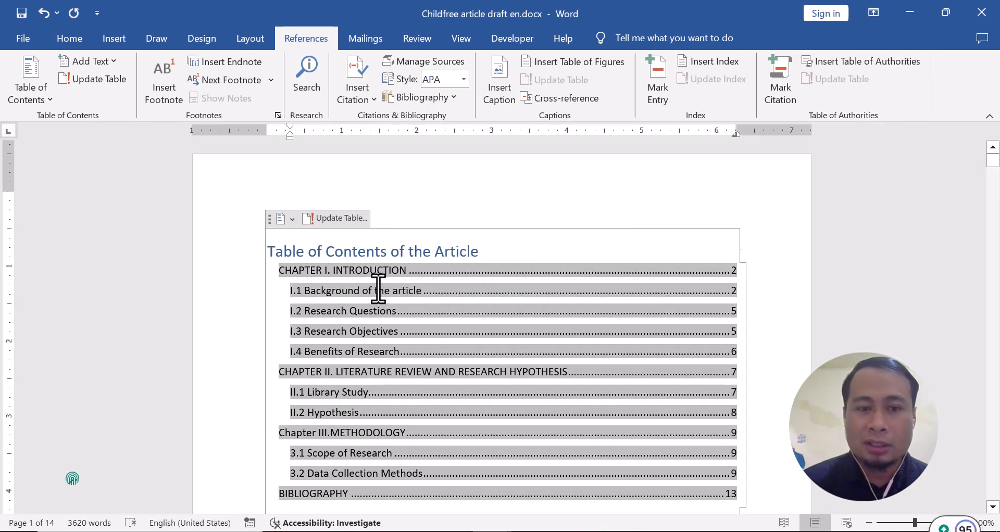
{"action": "scroll", "coordinate": [374, 289], "scroll_direction": "down", "scroll_amount": 1}
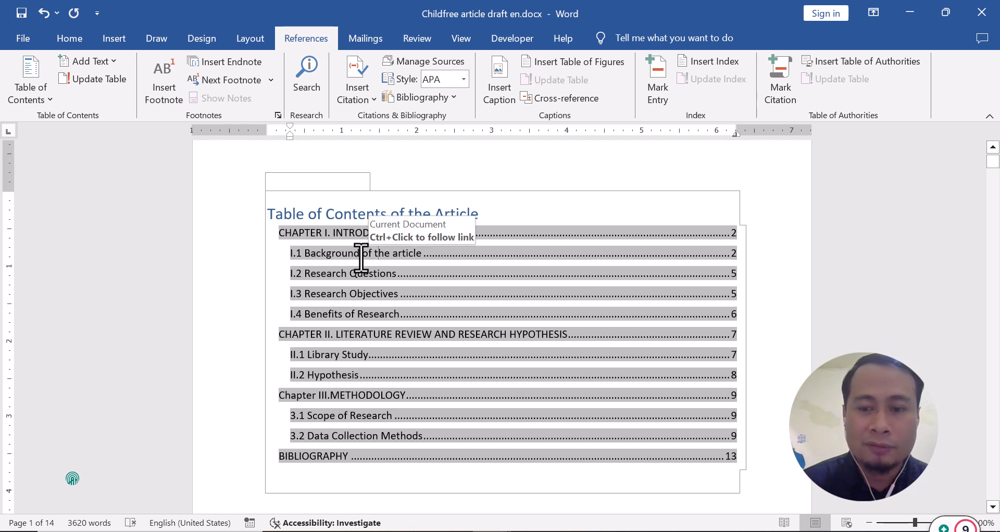
{"action": "scroll", "coordinate": [652, 298], "scroll_direction": "down", "scroll_amount": 2}
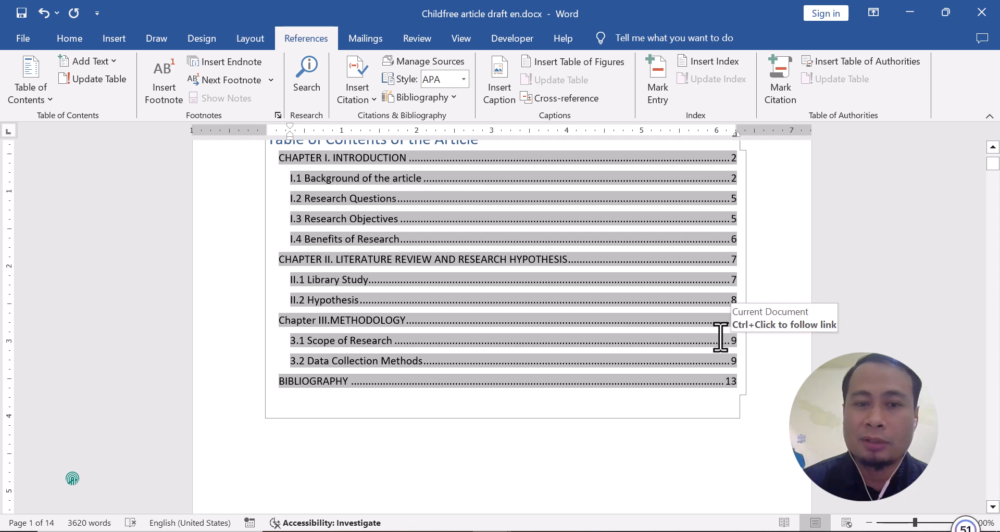
{"action": "scroll", "coordinate": [720, 338], "scroll_direction": "up", "scroll_amount": 1}
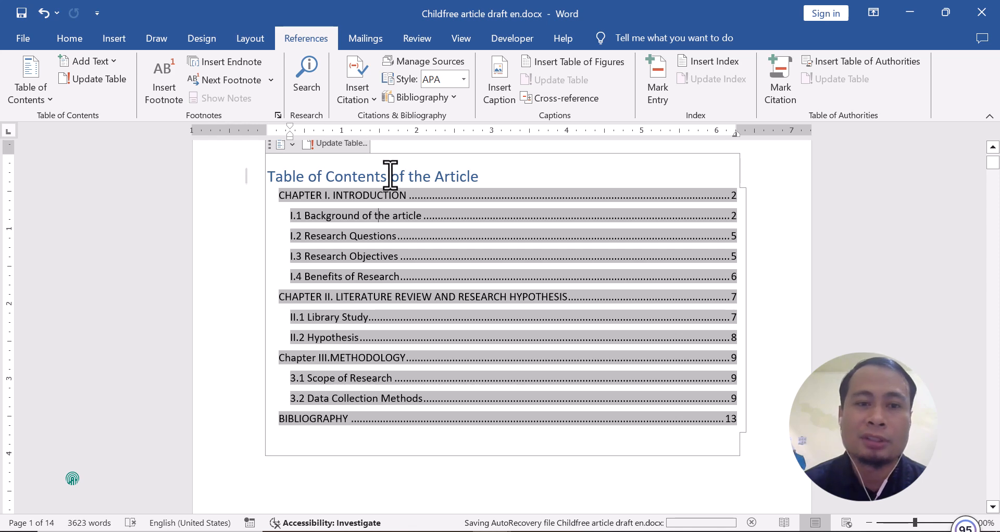
{"action": "key", "text": "ctrl+z"}
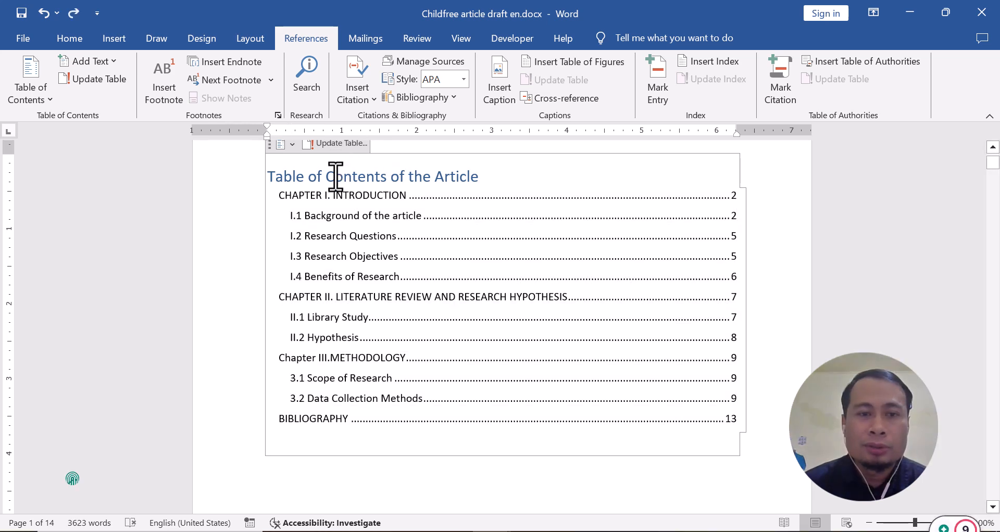
{"action": "scroll", "coordinate": [336, 176], "scroll_direction": "up", "scroll_amount": 1}
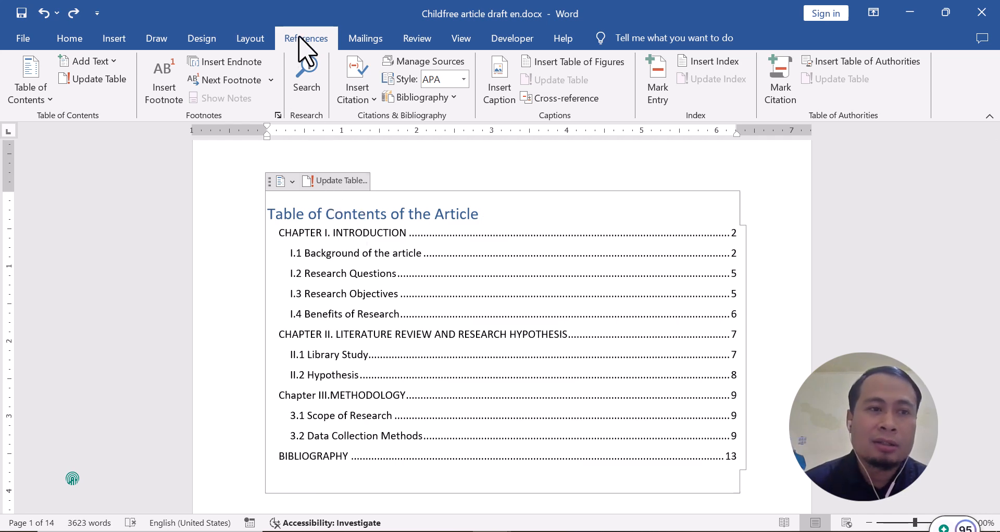
Open the custom table of contents settings and switch Show page numbers and Right align page numbers off and back on
{"action": "left_click", "coordinate": [30, 100]}
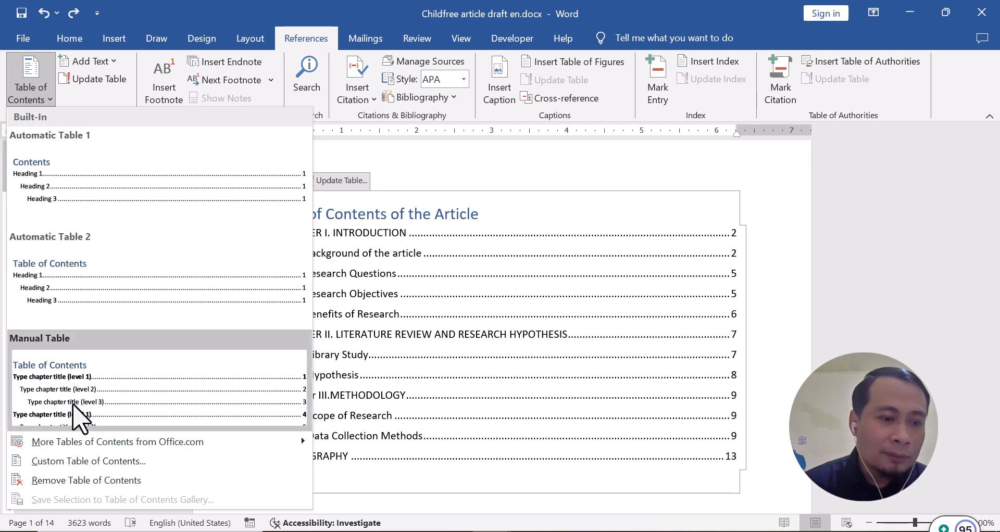
{"action": "left_click", "coordinate": [116, 461]}
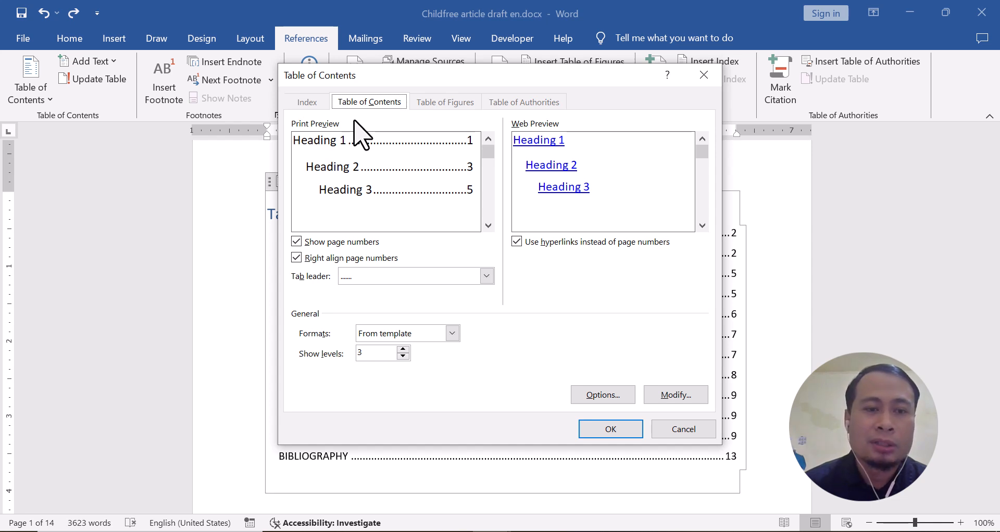
{"action": "left_click", "coordinate": [298, 242]}
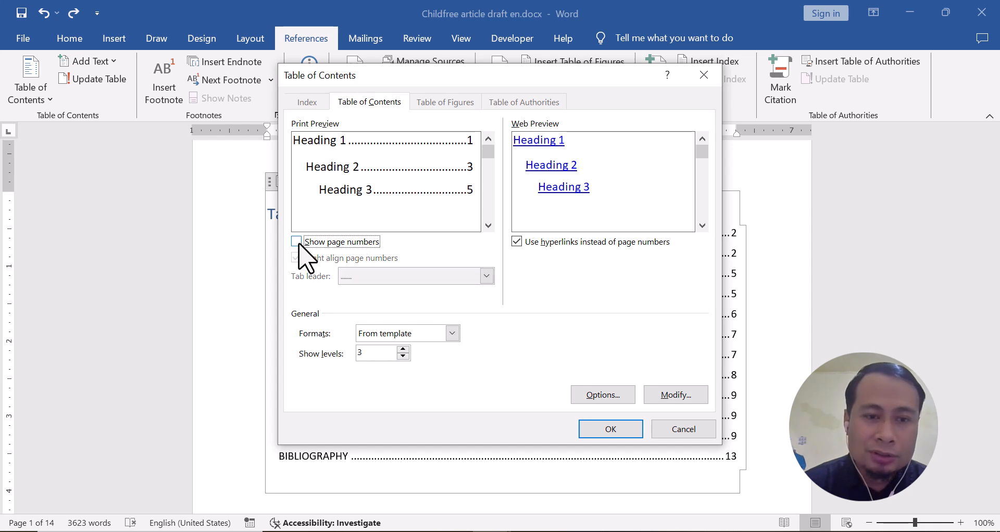
{"action": "left_click", "coordinate": [298, 243]}
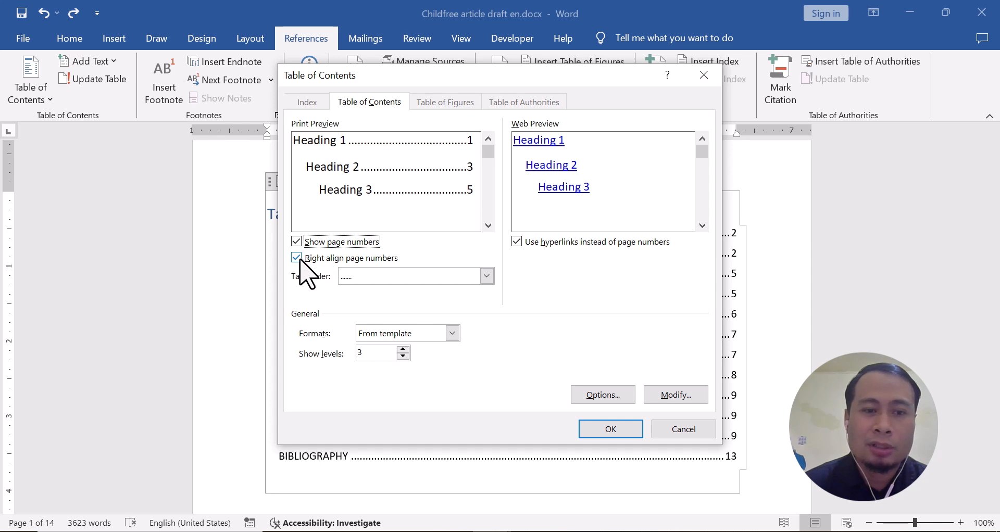
{"action": "left_click", "coordinate": [297, 259]}
{"action": "left_click", "coordinate": [297, 259]}
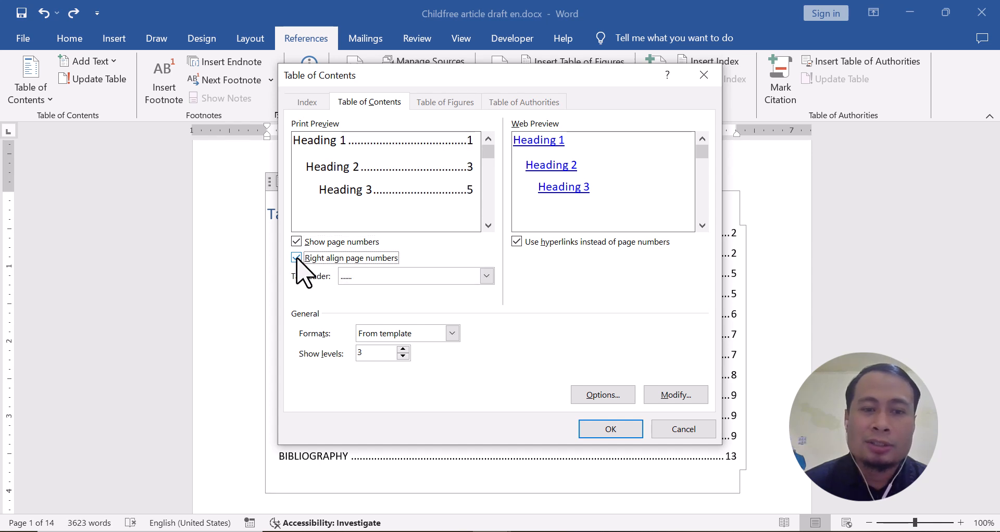
Set the table of contents tab leader to a solid underline
{"action": "left_click", "coordinate": [415, 279]}
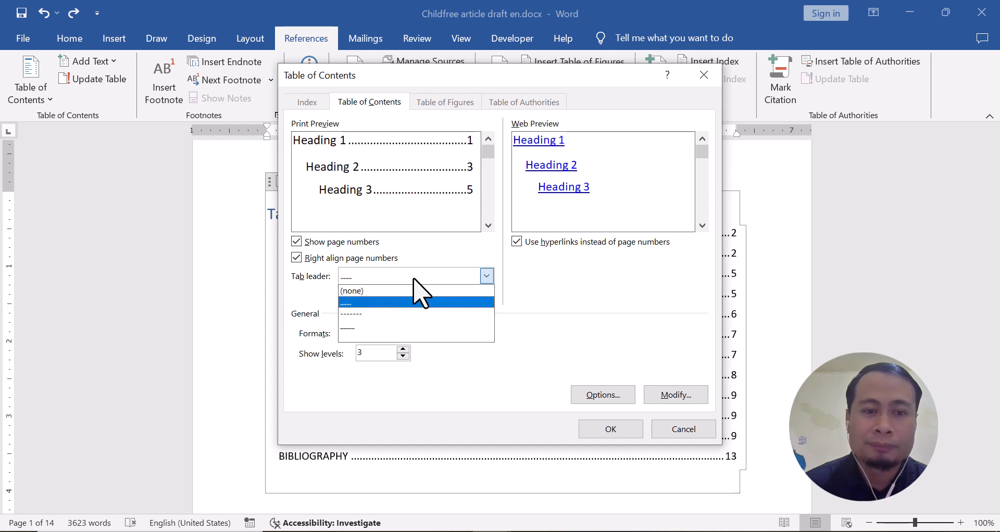
{"action": "left_click", "coordinate": [372, 326]}
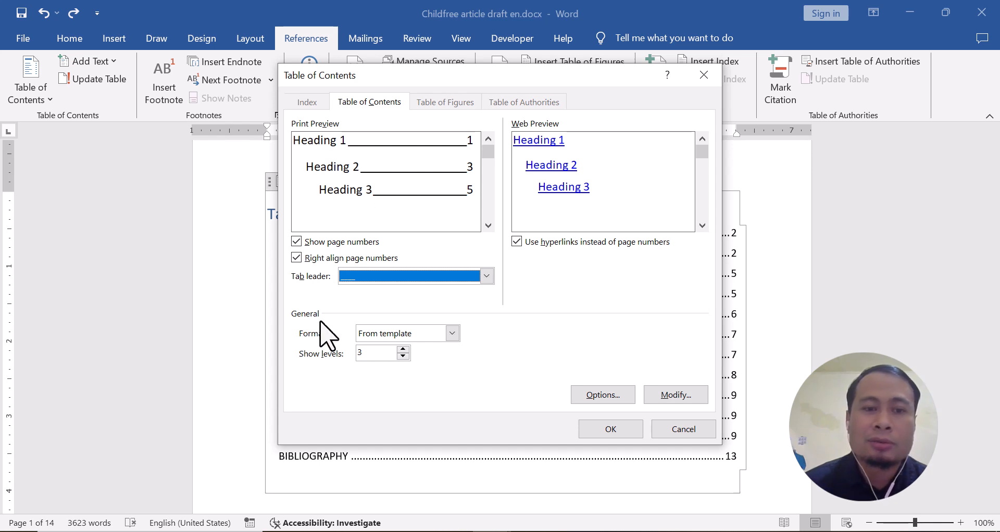
Choose the Classic format for the table of contents and set it to show 5 heading levels
{"action": "left_click", "coordinate": [449, 334]}
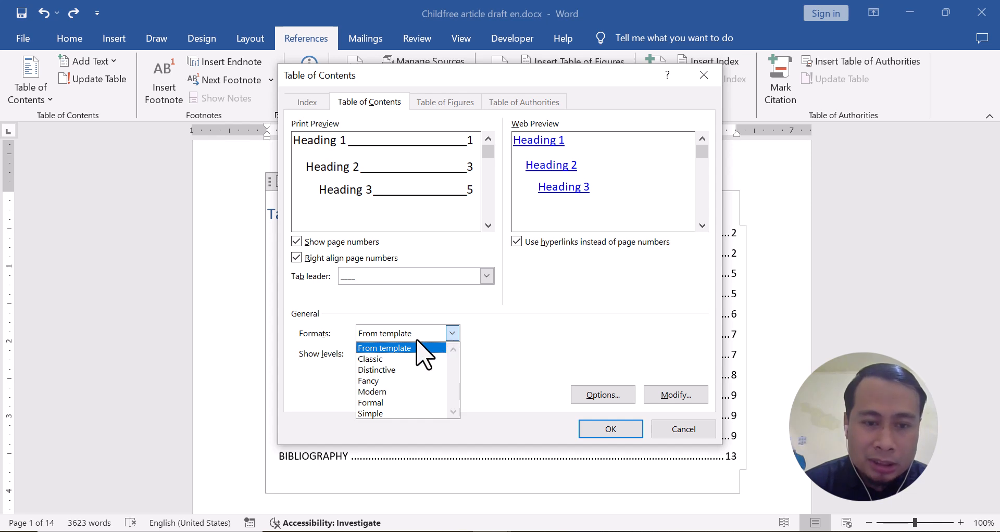
{"action": "left_click", "coordinate": [414, 359]}
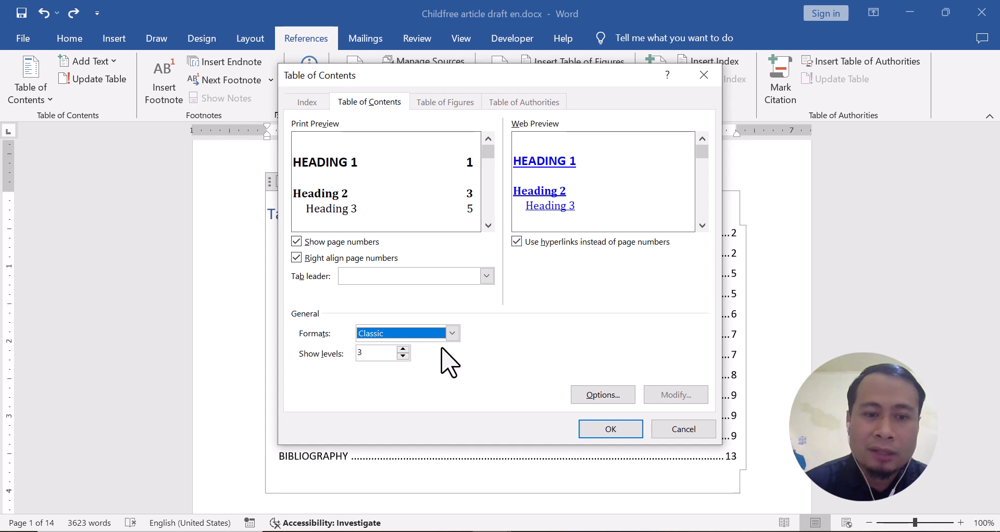
{"action": "left_click", "coordinate": [403, 350]}
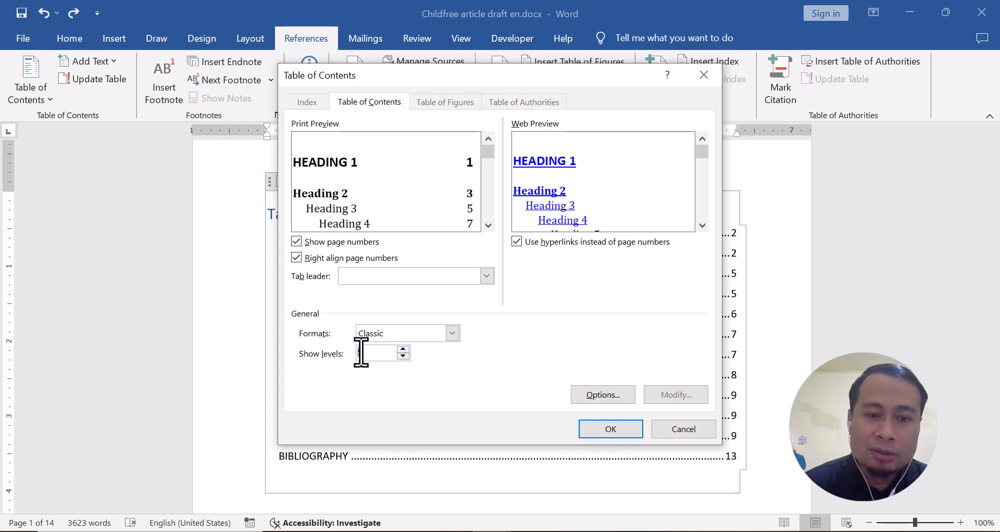
Open the table of contents options, toggle Styles and Table entry fields and back, and cancel the options
{"action": "left_click", "coordinate": [586, 401]}
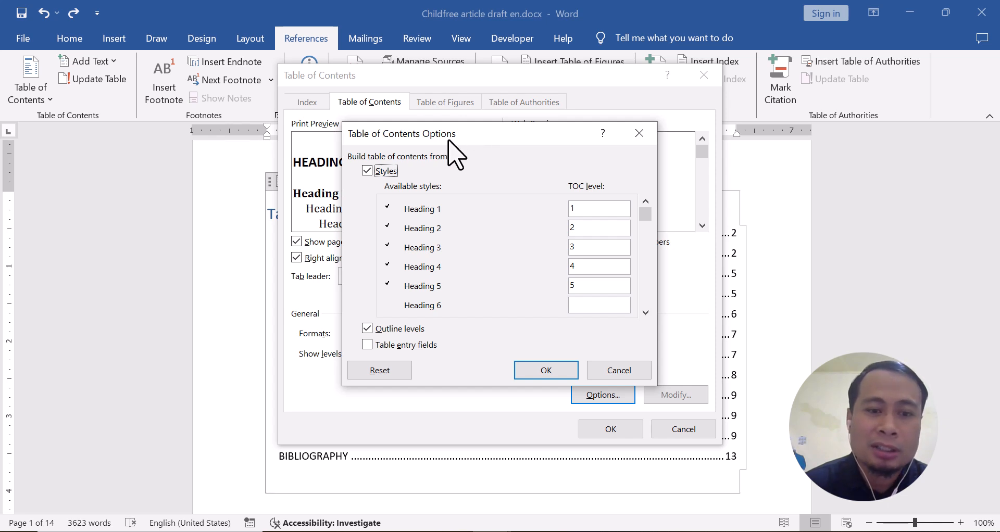
{"action": "left_click", "coordinate": [368, 171]}
{"action": "left_click", "coordinate": [368, 172]}
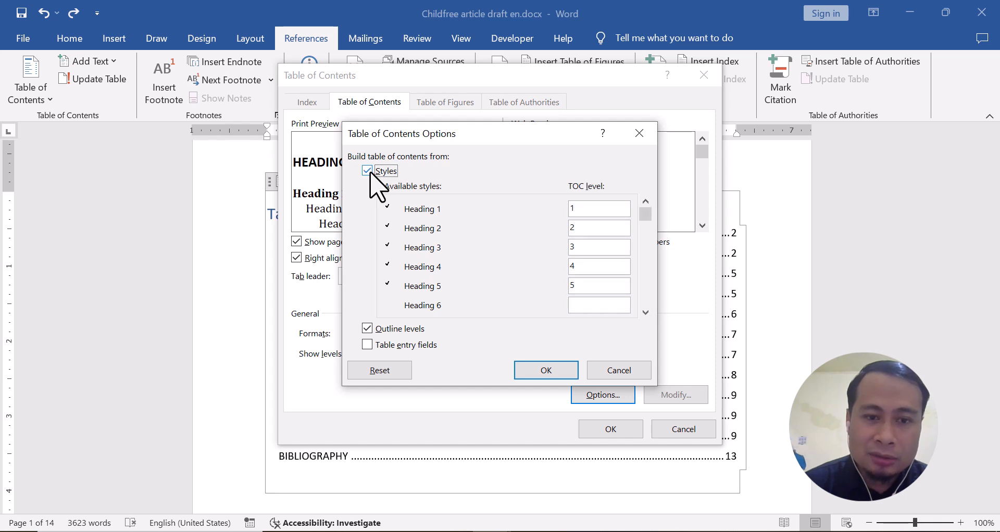
{"action": "left_click", "coordinate": [369, 343]}
{"action": "left_click", "coordinate": [370, 344]}
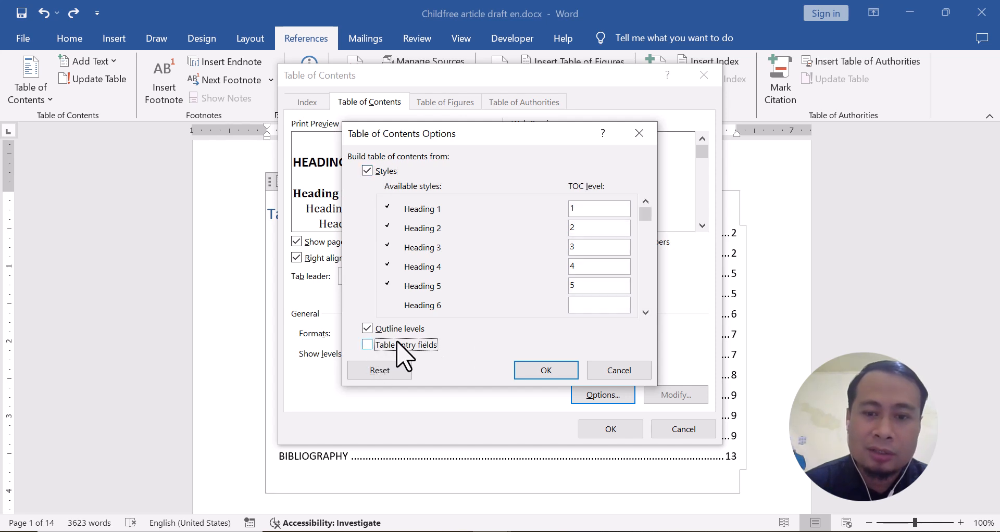
{"action": "left_click", "coordinate": [614, 371]}
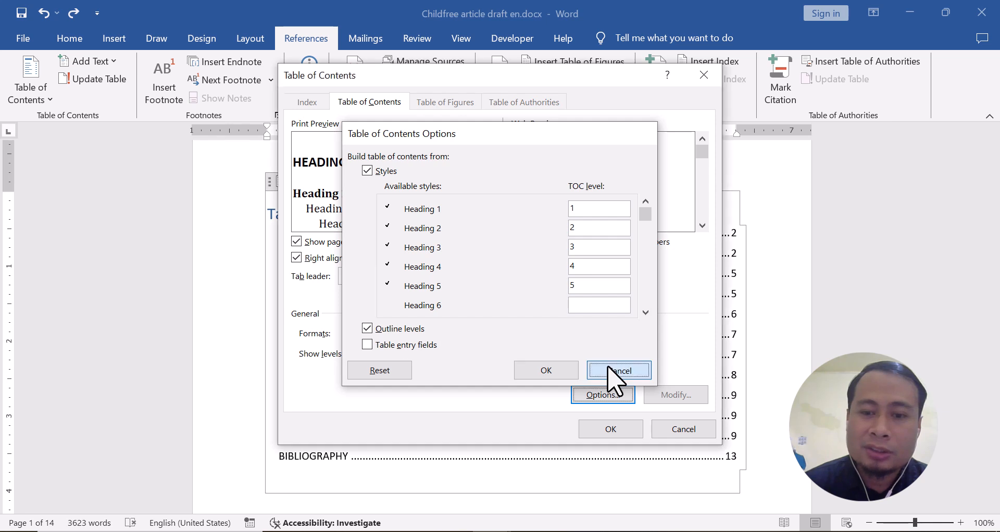
Set the tab leader to a solid underline, apply the custom settings and replace the existing table of contents
{"action": "left_click", "coordinate": [398, 278]}
{"action": "left_click", "coordinate": [394, 327]}
{"action": "left_click", "coordinate": [592, 431]}
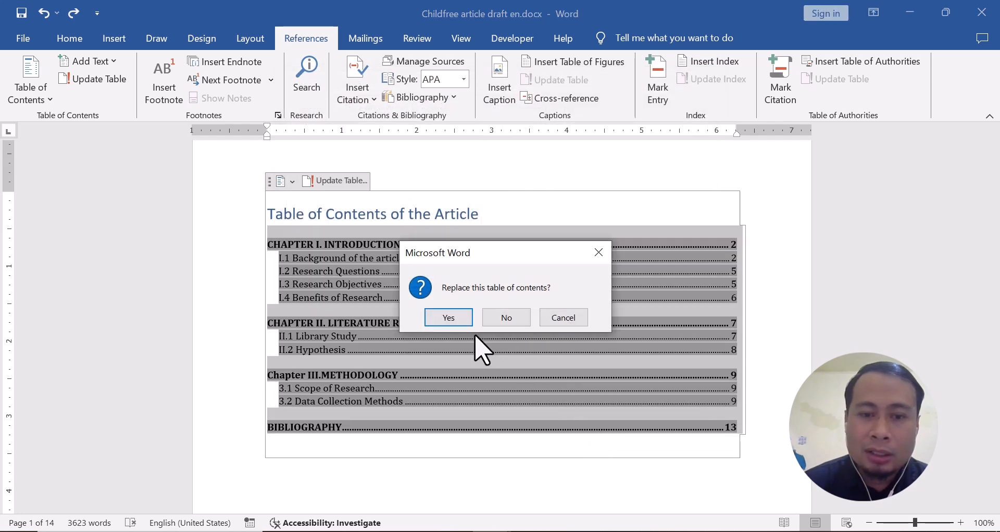
{"action": "left_click", "coordinate": [449, 318]}
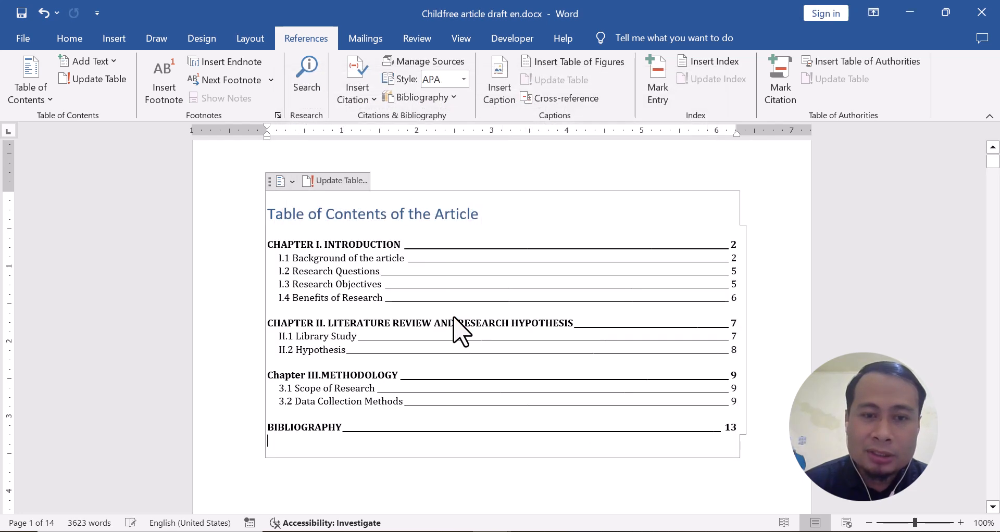
{"action": "scroll", "coordinate": [447, 326], "scroll_direction": "down", "scroll_amount": 3}
{"action": "scroll", "coordinate": [446, 333], "scroll_direction": "up", "scroll_amount": 3}
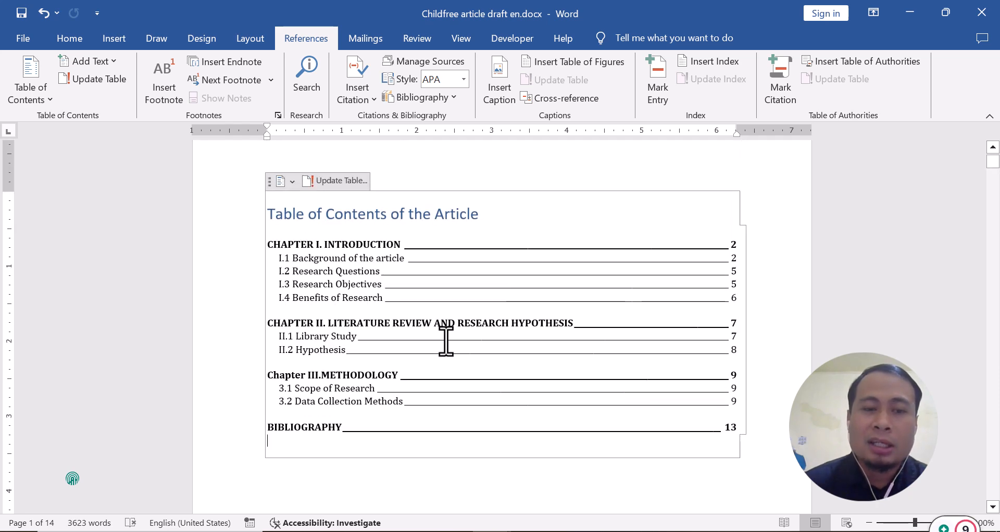
{"action": "scroll", "coordinate": [447, 341], "scroll_direction": "down", "scroll_amount": 8}
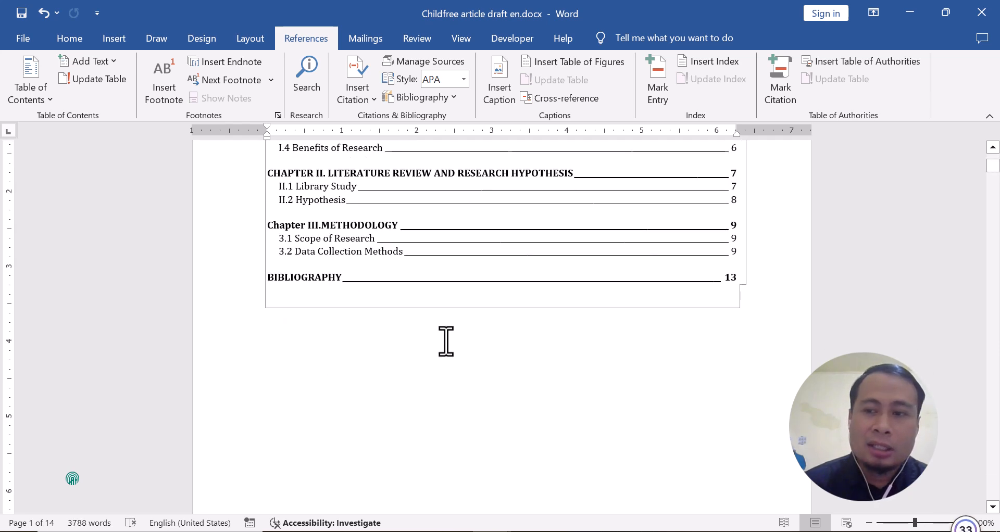
{"action": "scroll", "coordinate": [446, 341], "scroll_direction": "up", "scroll_amount": 1}
{"action": "scroll", "coordinate": [446, 341], "scroll_direction": "up", "scroll_amount": 2}
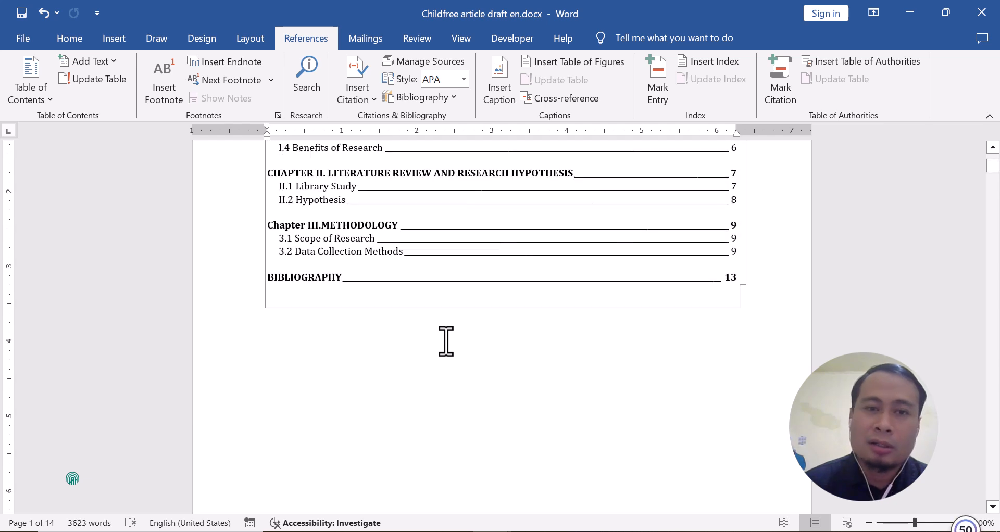